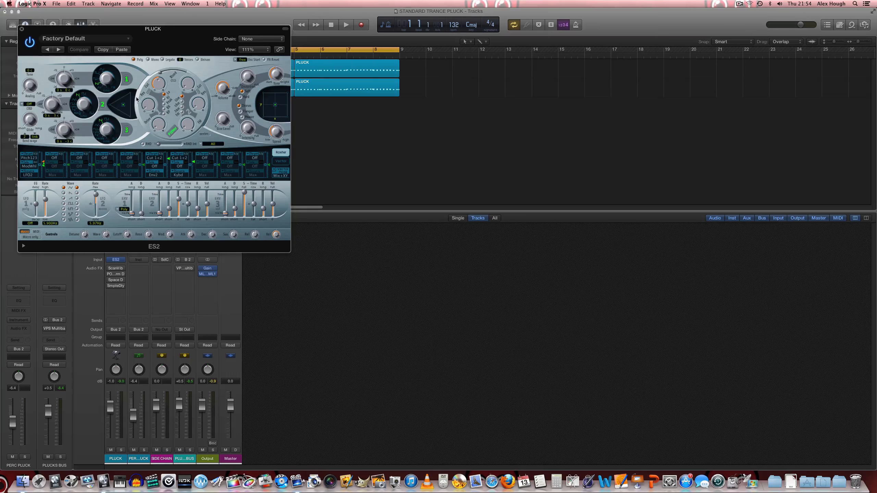
- Move the ES2 synth window down over the empty area beside the mixer channel strips
{"action": "left_click_drag", "start_coordinate": [138, 29], "coordinate": [375, 227]}
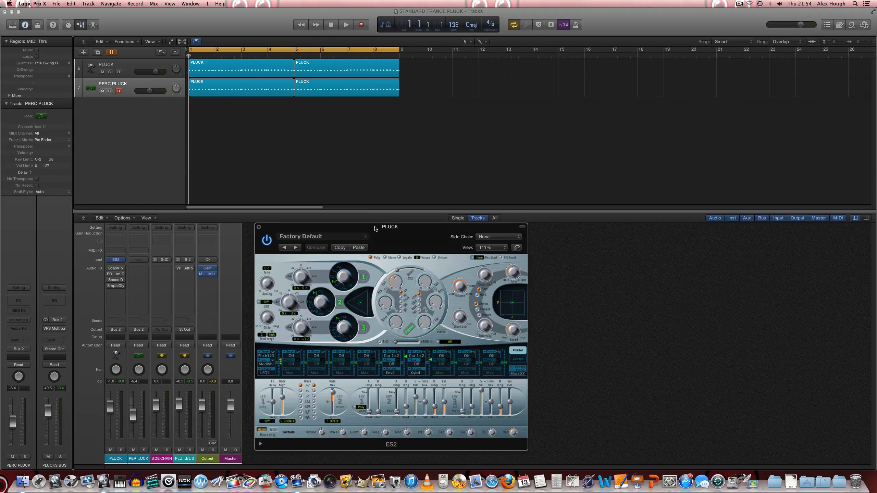
{"action": "left_click", "coordinate": [355, 238]}
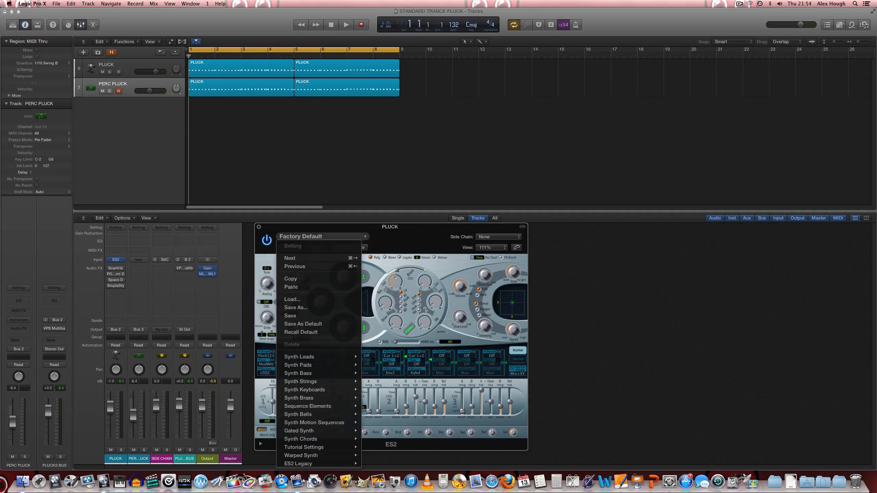
{"action": "left_click", "coordinate": [420, 234]}
{"action": "left_click", "coordinate": [304, 124]}
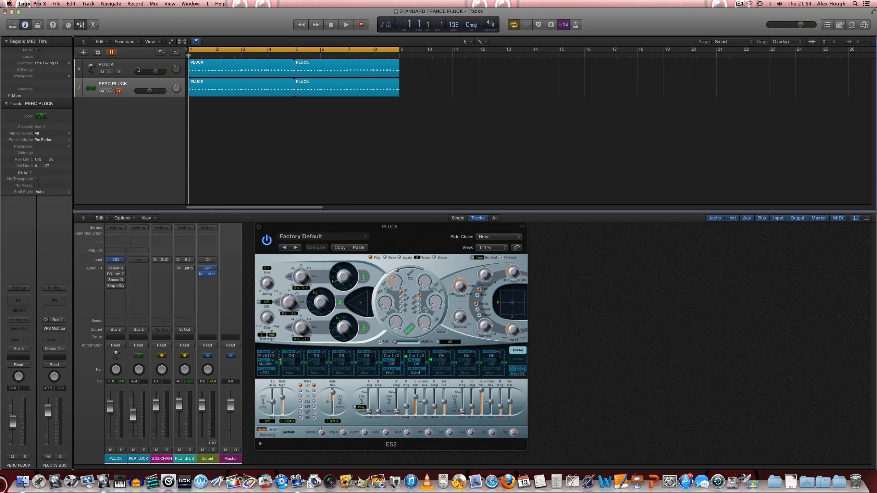
- Examine the notes of the first PLUCK region in the piano roll, from bar 1 to bar 5
{"action": "left_click", "coordinate": [136, 67]}
{"action": "key", "text": "super+4"}
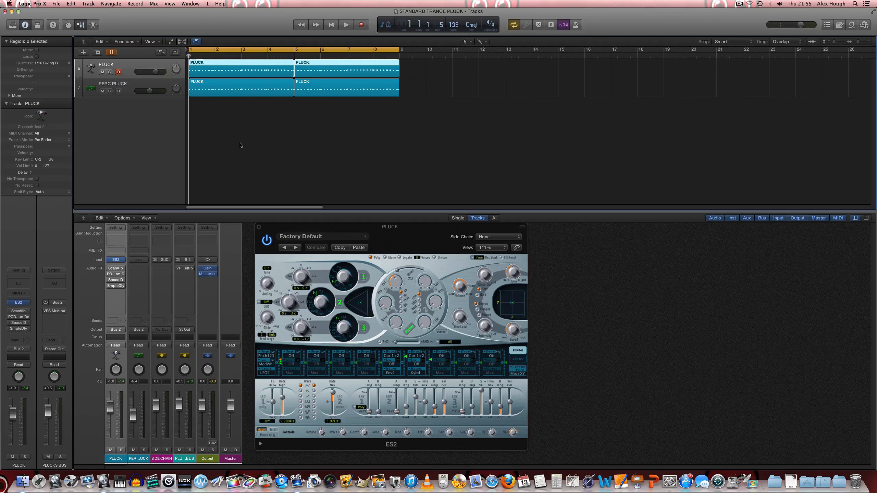
{"action": "key", "text": "super+w"}
{"action": "left_click", "coordinate": [220, 69]}
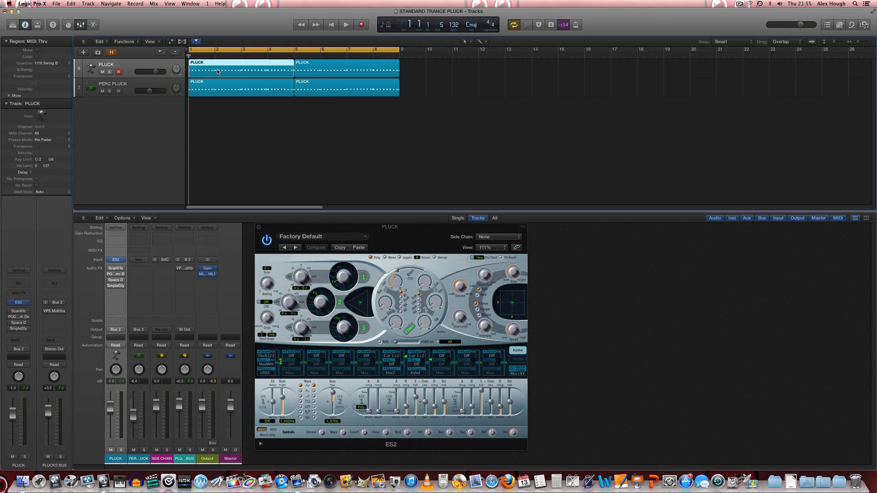
{"action": "key", "text": "super+4"}
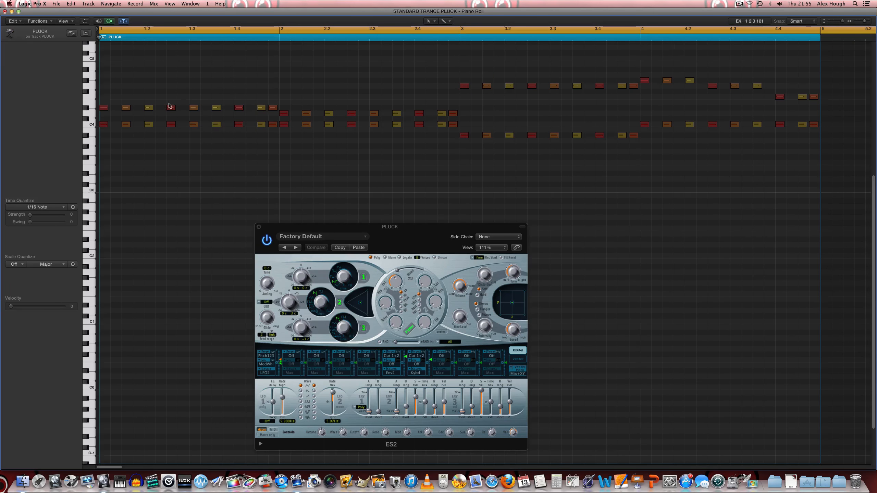
{"action": "key", "text": "super+Left"}
{"action": "key", "text": "super+Left"}
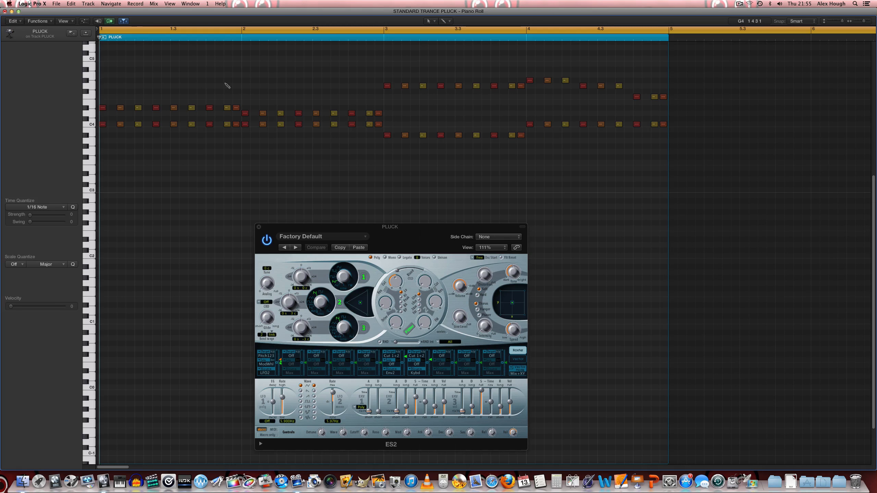
{"action": "key", "text": "super+w"}
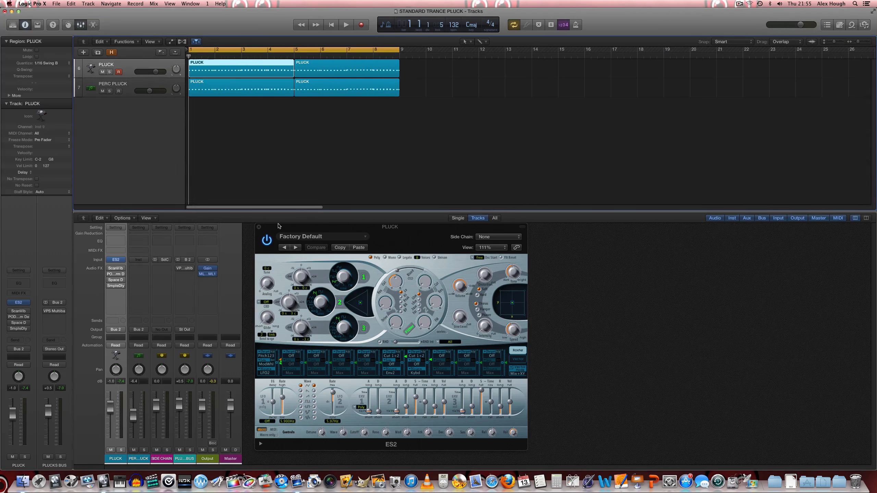
- Load the Analog Saw Init preset from the Tutorial Settings into the ES2
{"action": "left_click", "coordinate": [345, 238]}
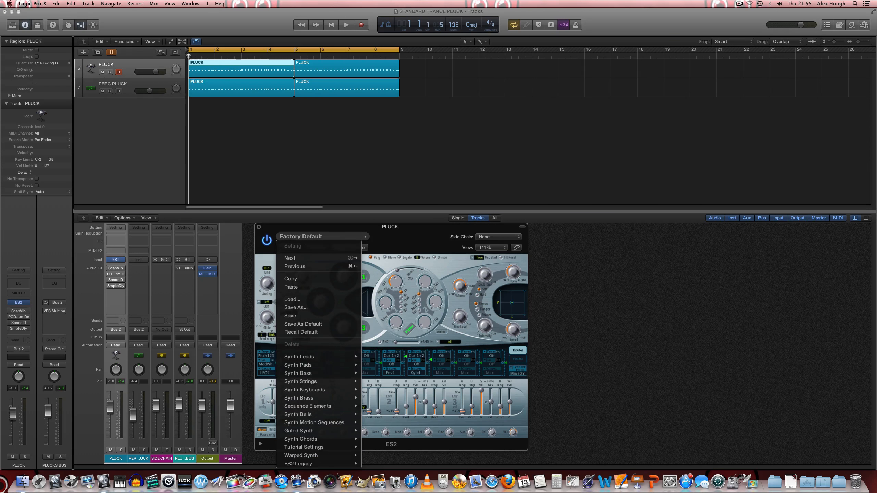
{"action": "mouse_move", "coordinate": [332, 448]}
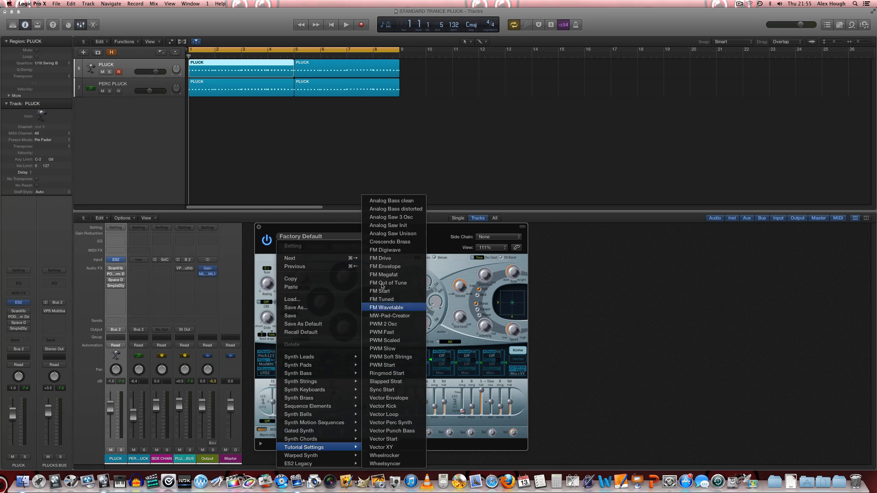
{"action": "left_click", "coordinate": [409, 226]}
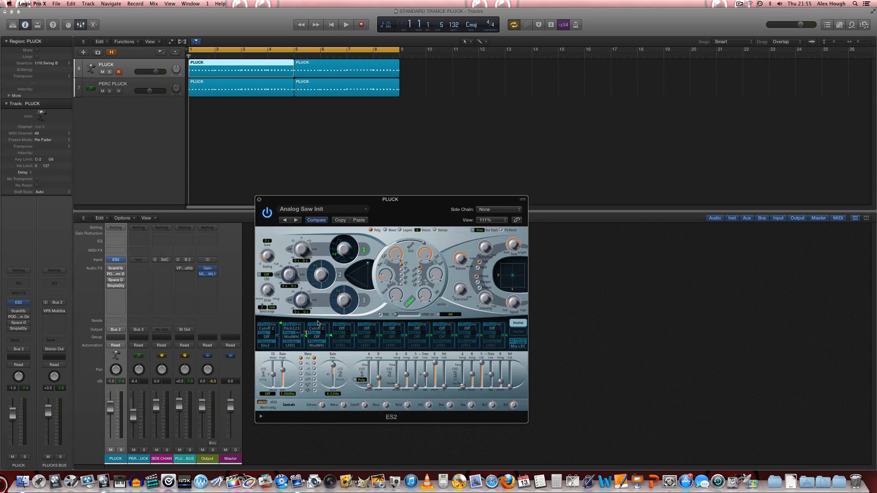
- Set the targets of the first three modulation routings to Off
{"action": "left_click", "coordinate": [293, 328]}
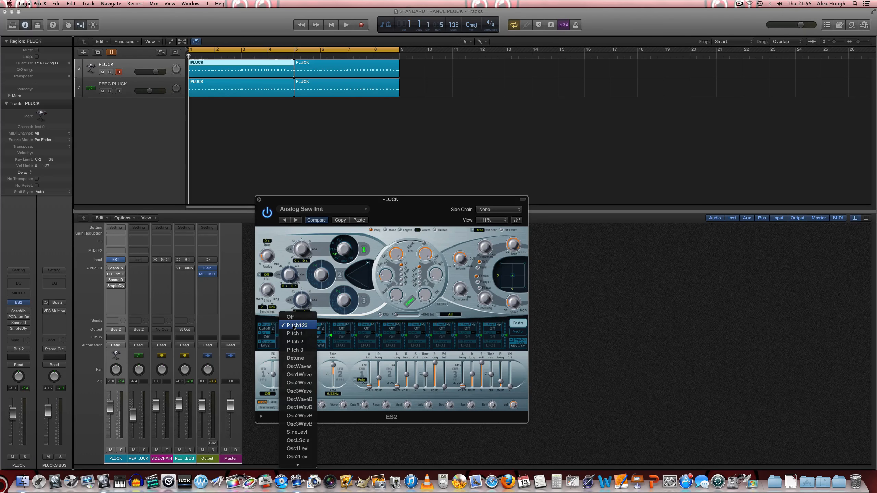
{"action": "left_click", "coordinate": [290, 317]}
{"action": "left_click", "coordinate": [319, 329]}
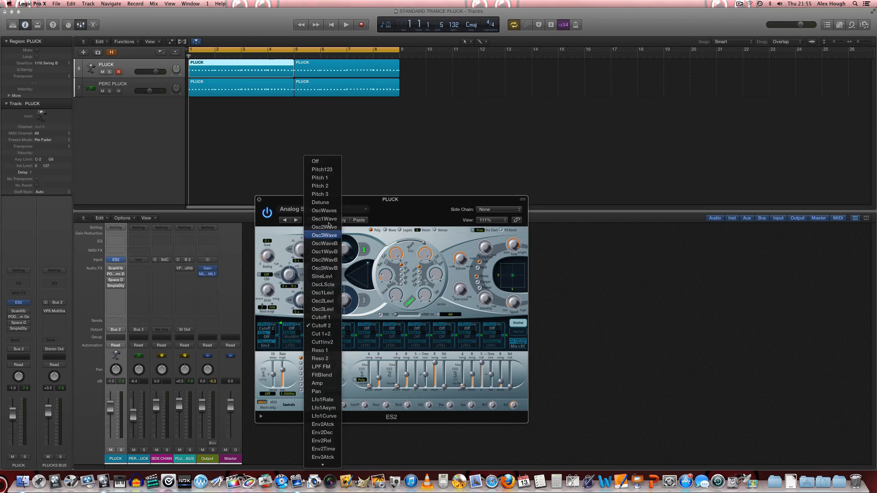
{"action": "left_click", "coordinate": [315, 161]}
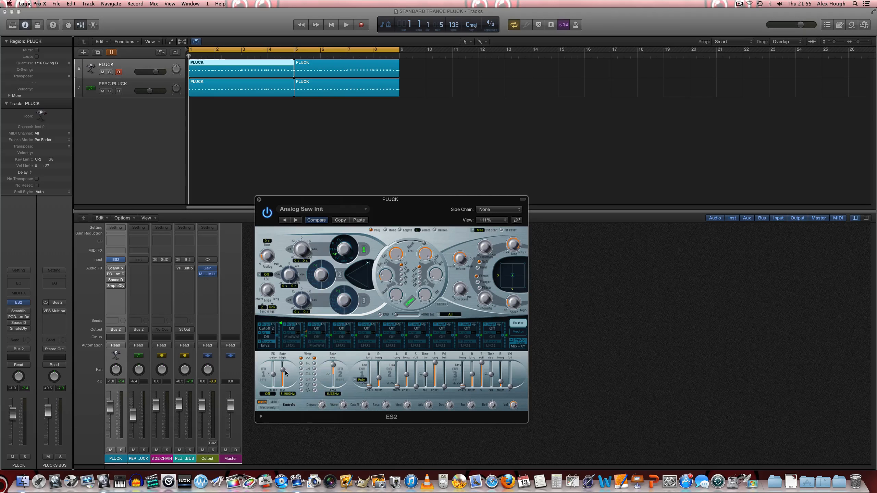
{"action": "left_click", "coordinate": [268, 328]}
{"action": "left_click", "coordinate": [288, 164]}
- Play the PLUCK pattern to hear the basic saw patch, then return the playhead to the start
{"action": "left_click_drag", "start_coordinate": [425, 243], "coordinate": [396, 245]}
{"action": "key", "text": "space"}
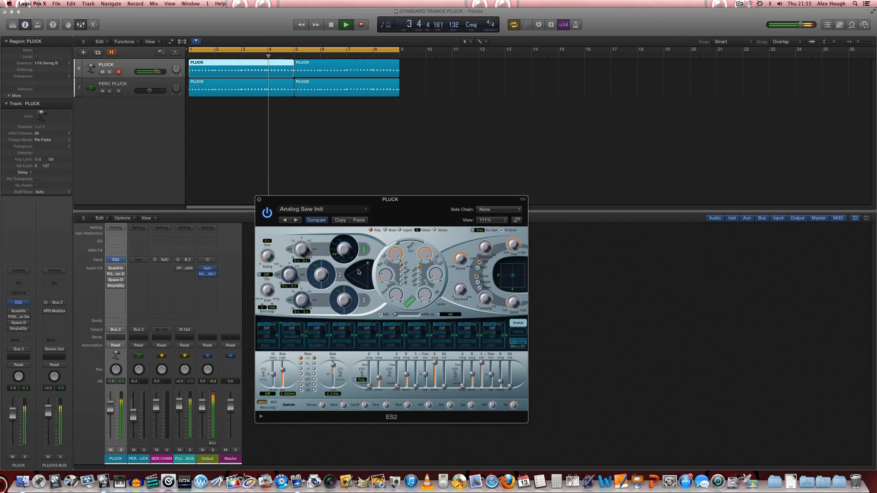
{"action": "key", "text": "space"}
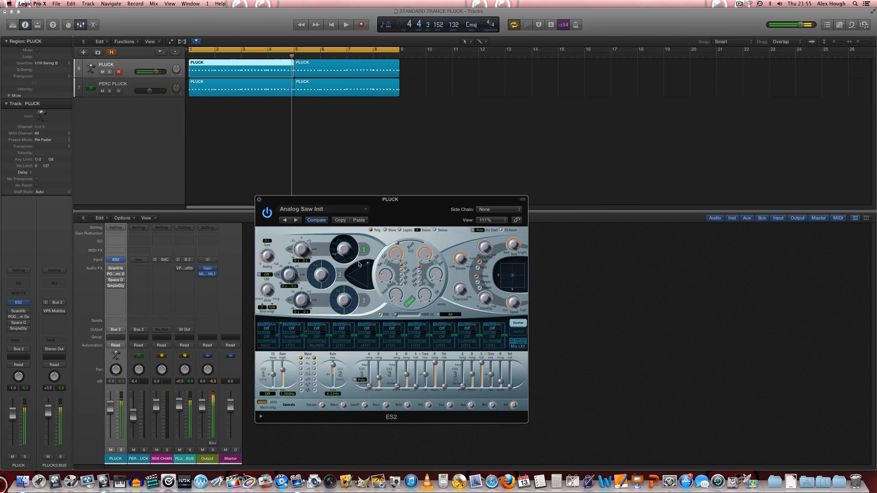
{"action": "key", "text": "Return"}
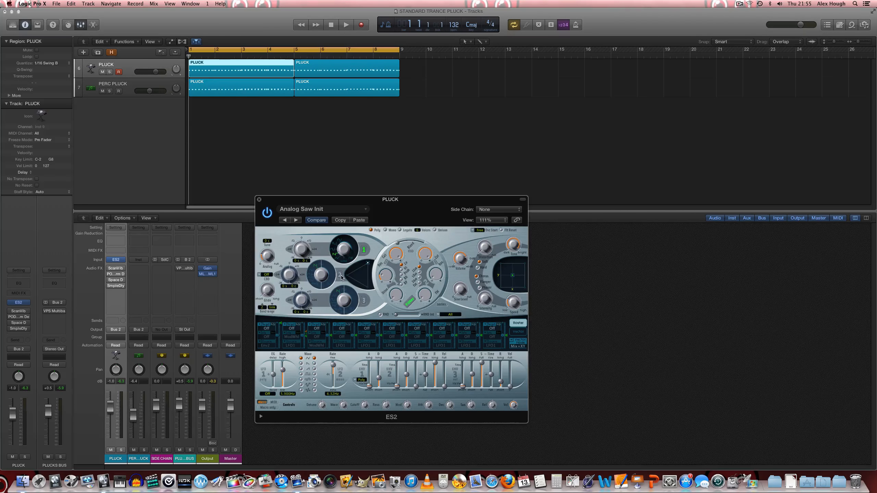
- Switch on oscillators 2 and 3 and centre the oscillator mix so all three have equal weighting
{"action": "left_click", "coordinate": [341, 276]}
{"action": "left_click", "coordinate": [363, 300]}
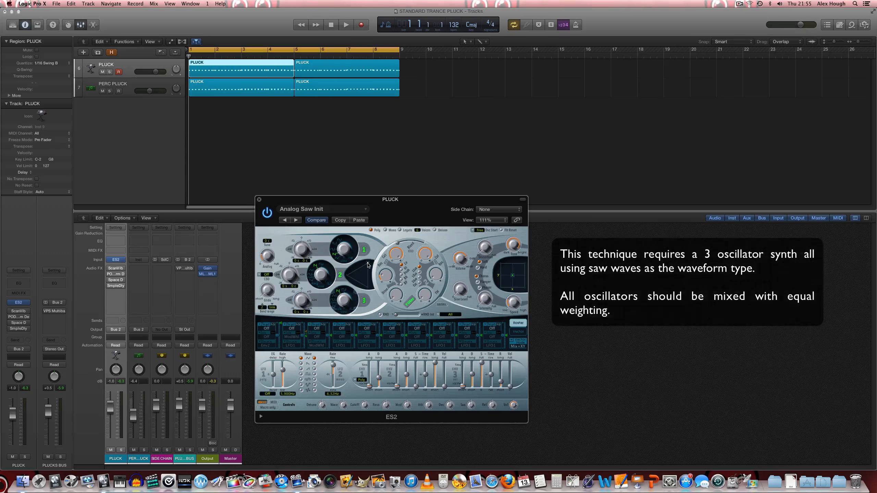
{"action": "left_click_drag", "start_coordinate": [368, 264], "coordinate": [361, 279]}
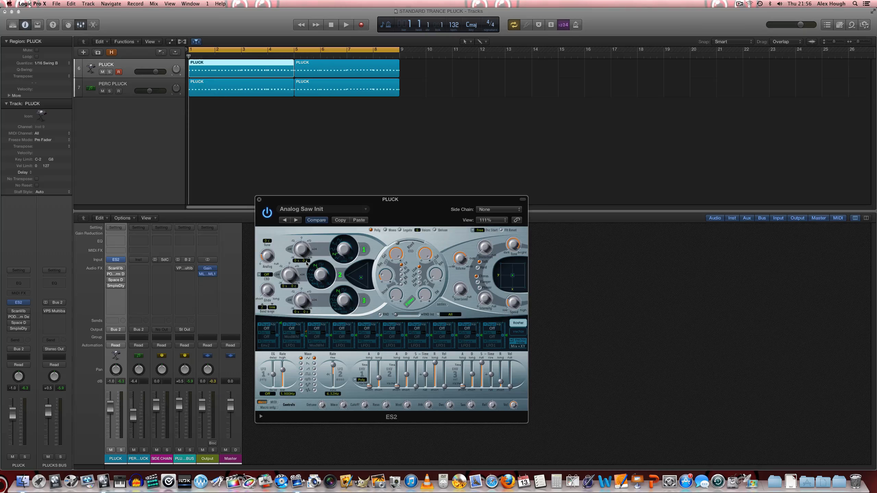
- Detune oscillator 1 slightly upward and play back the pattern with the thickened patch
{"action": "left_click_drag", "start_coordinate": [306, 264], "coordinate": [313, 240]}
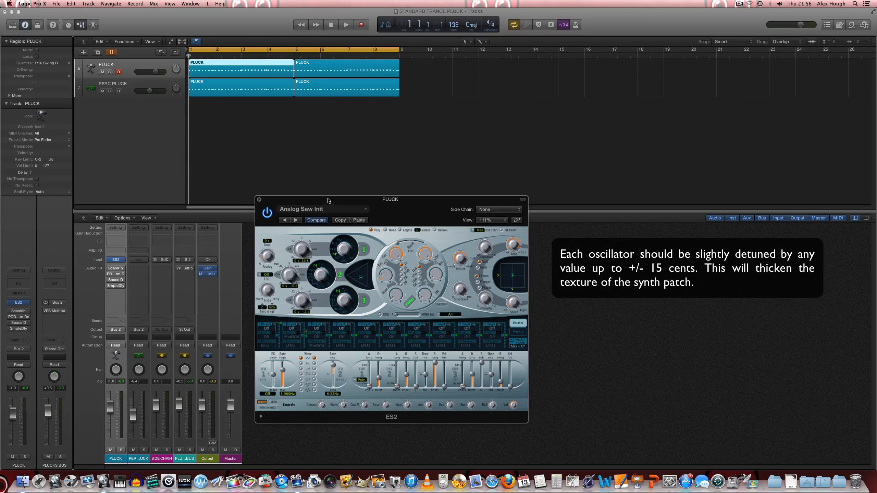
{"action": "left_click_drag", "start_coordinate": [329, 200], "coordinate": [332, 229]}
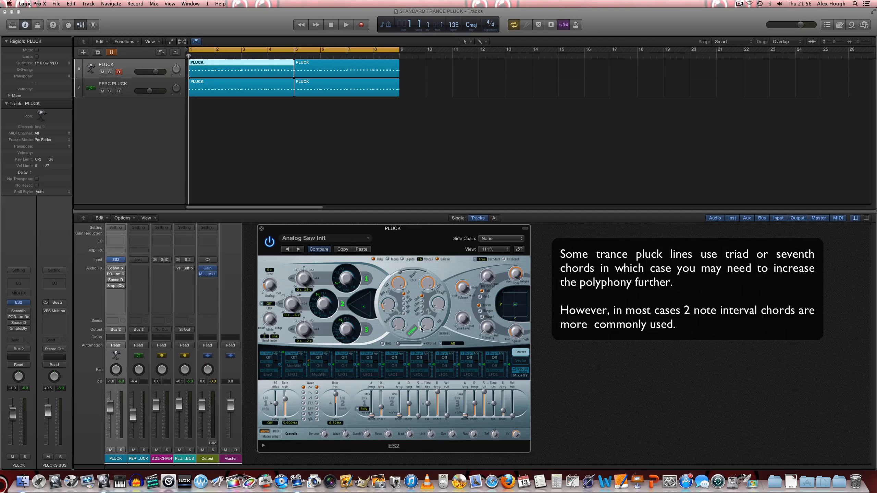
{"action": "key", "text": "space"}
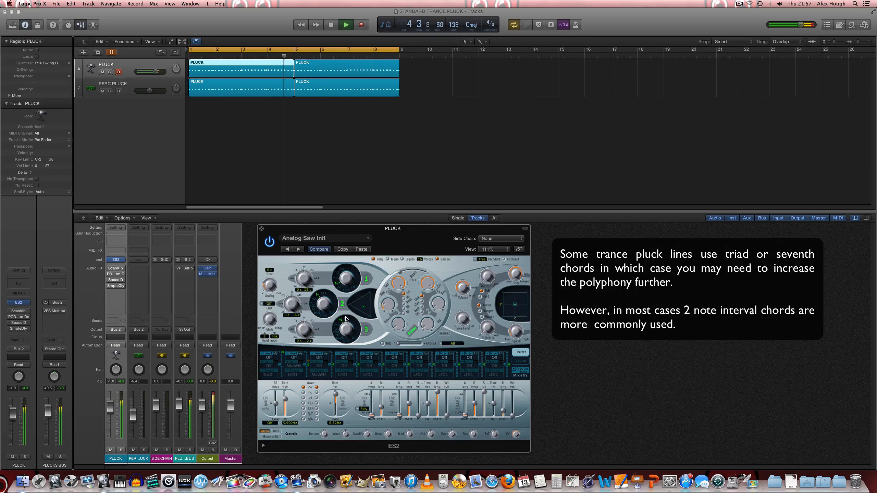
{"action": "key", "text": "space"}
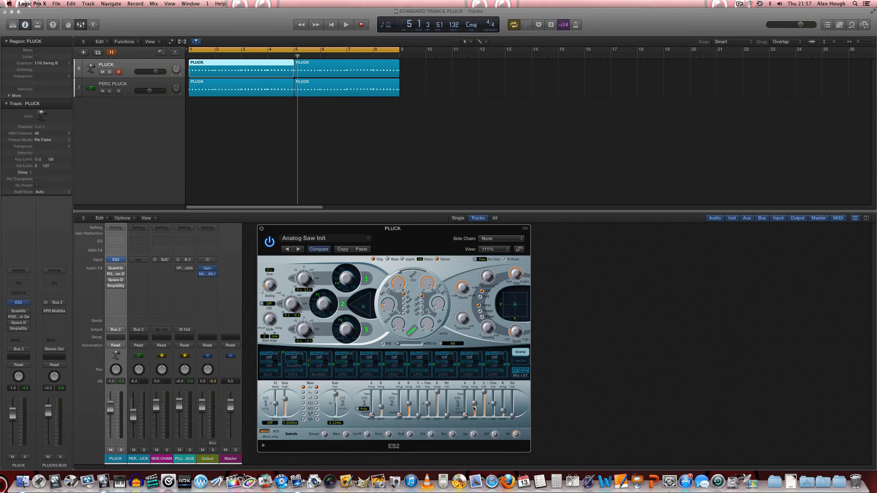
- Shape the amplitude envelope with zero attack, short decay, zero sustain and short release, and audition the pluck
{"action": "mouse_move", "coordinate": [475, 404]}
{"action": "left_mouse_down"}
{"action": "mouse_move", "coordinate": [477, 418]}
{"action": "mouse_move", "coordinate": [476, 408]}
{"action": "left_mouse_up"}
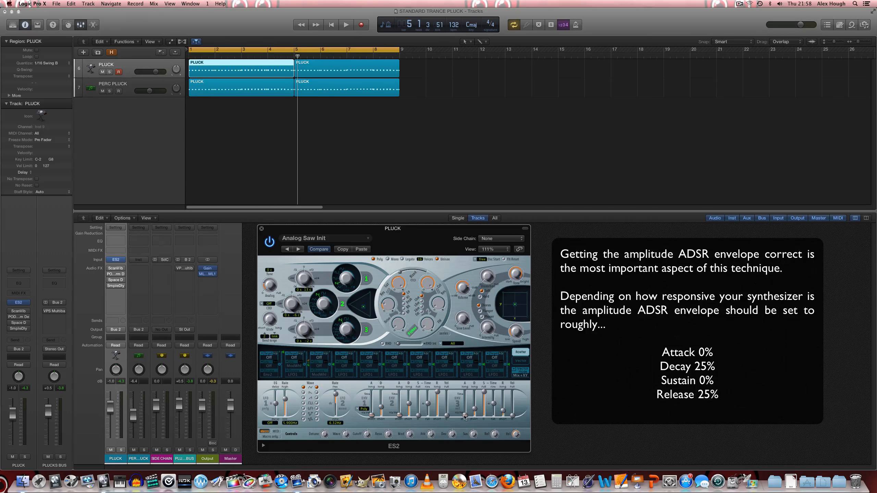
{"action": "left_click", "coordinate": [465, 416]}
{"action": "left_click_drag", "start_coordinate": [484, 393], "coordinate": [484, 425]}
{"action": "left_click", "coordinate": [503, 410]}
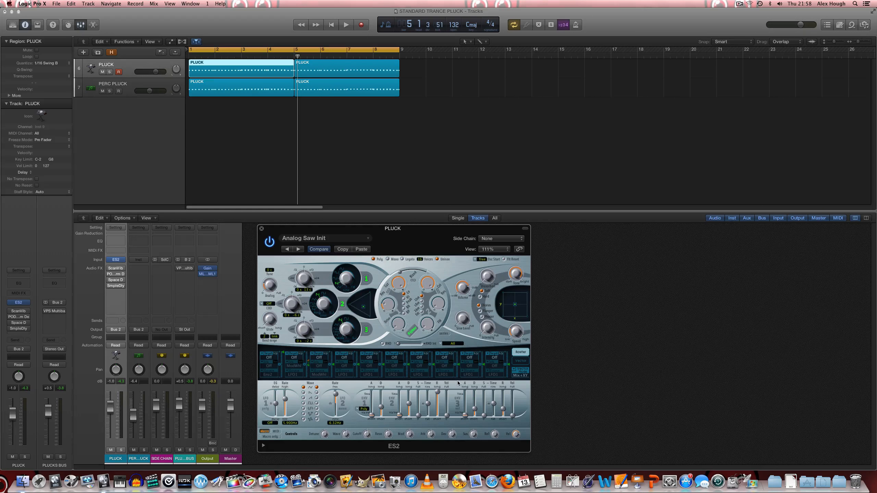
{"action": "key", "text": "space"}
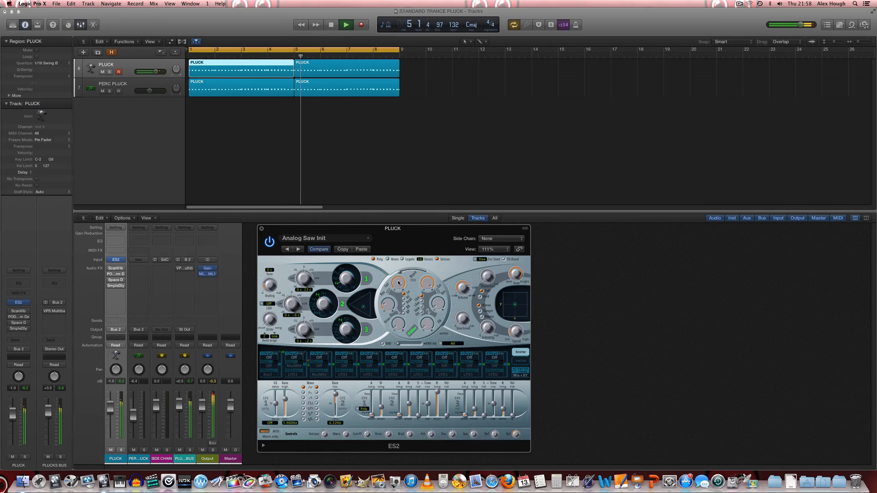
{"action": "key", "text": "space"}
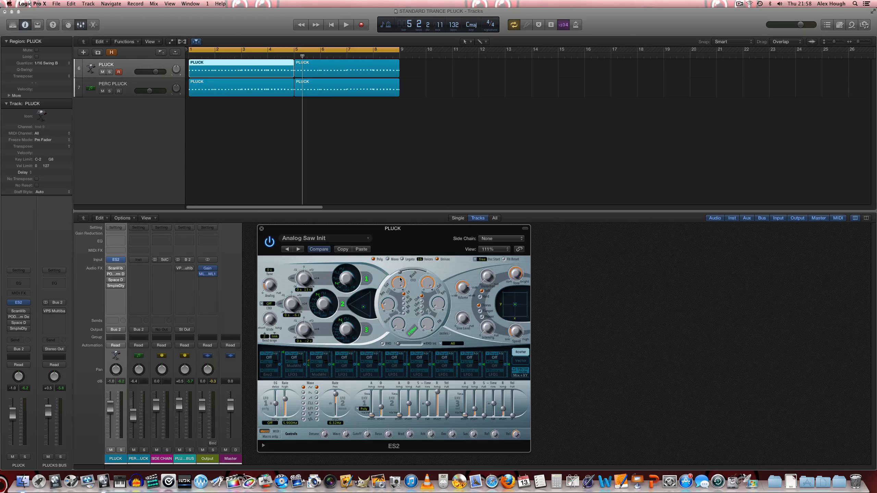
- Close filter 1's cutoff to around halfway and raise its resonance, fine-tuning the cutoff during playback
{"action": "left_click_drag", "start_coordinate": [398, 285], "coordinate": [402, 316]}
{"action": "left_click_drag", "start_coordinate": [401, 312], "coordinate": [401, 312]}
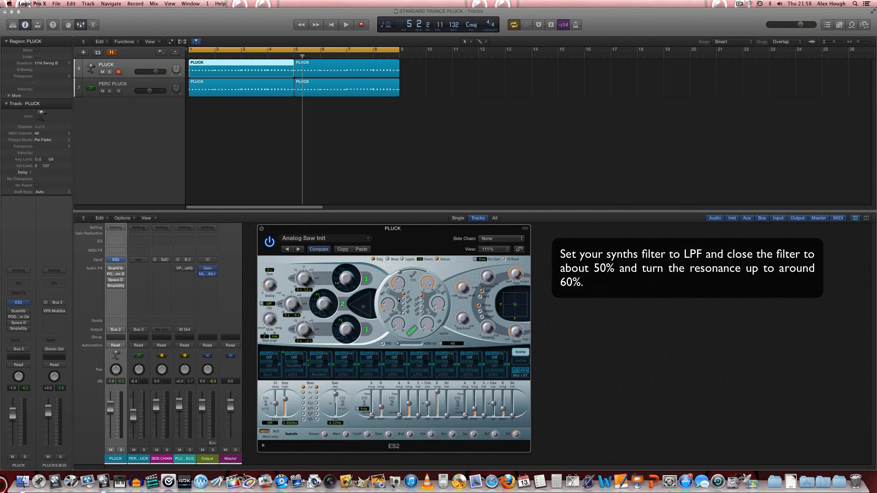
{"action": "left_click_drag", "start_coordinate": [387, 303], "coordinate": [386, 292]}
{"action": "key", "text": "space"}
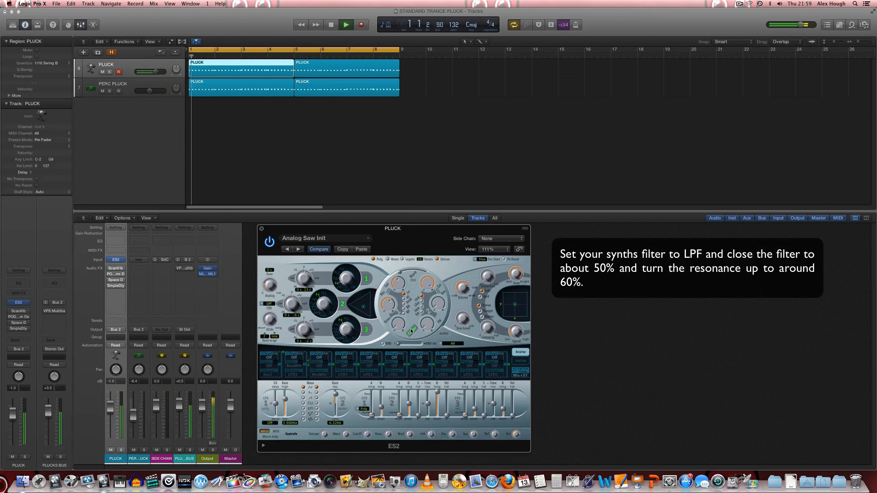
{"action": "mouse_move", "coordinate": [395, 284]}
{"action": "left_mouse_down"}
{"action": "mouse_move", "coordinate": [393, 264]}
{"action": "mouse_move", "coordinate": [393, 277]}
{"action": "left_mouse_up"}
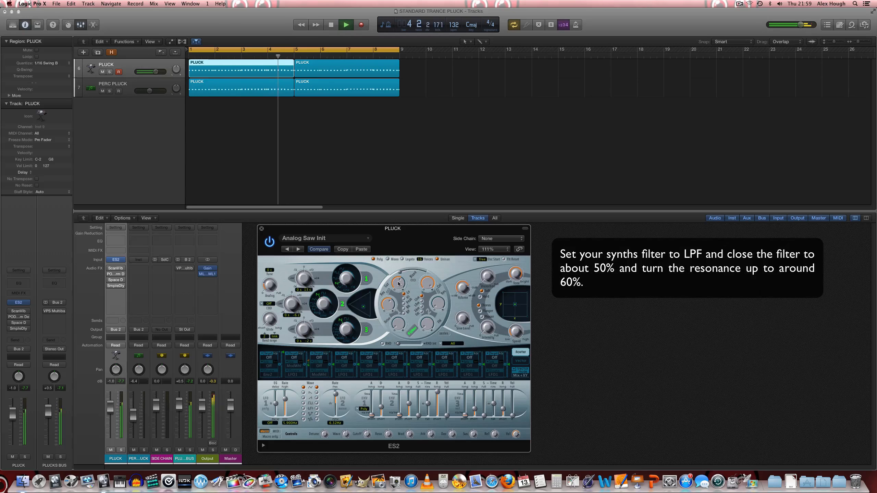
{"action": "key", "text": "space"}
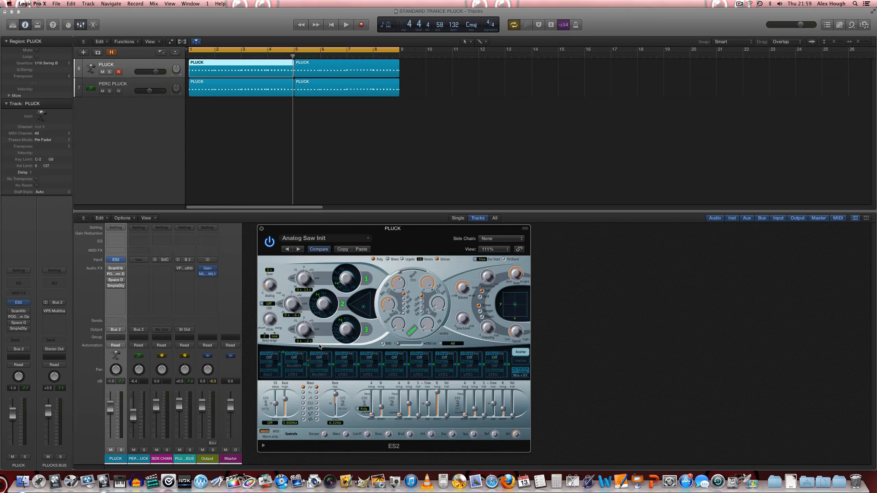
- Set the first modulation routing to control Amp from Velo, and reduce its intensity slightly
{"action": "left_click", "coordinate": [273, 358]}
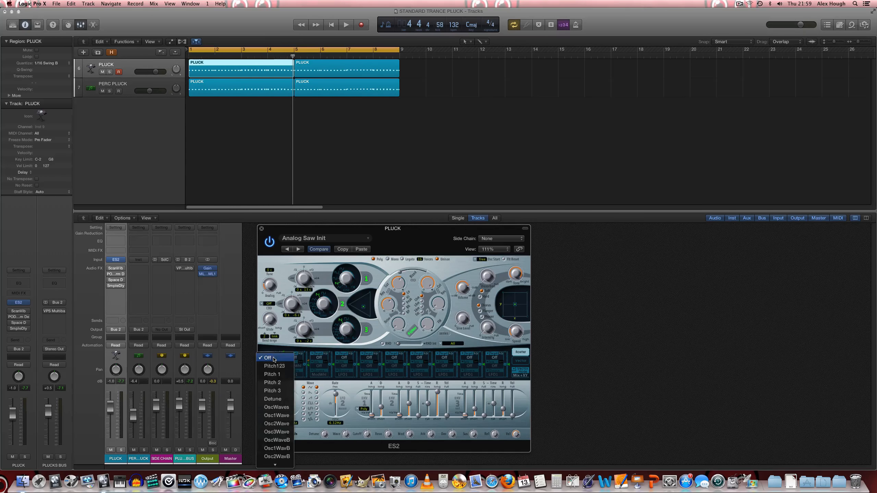
{"action": "mouse_move", "coordinate": [284, 464]}
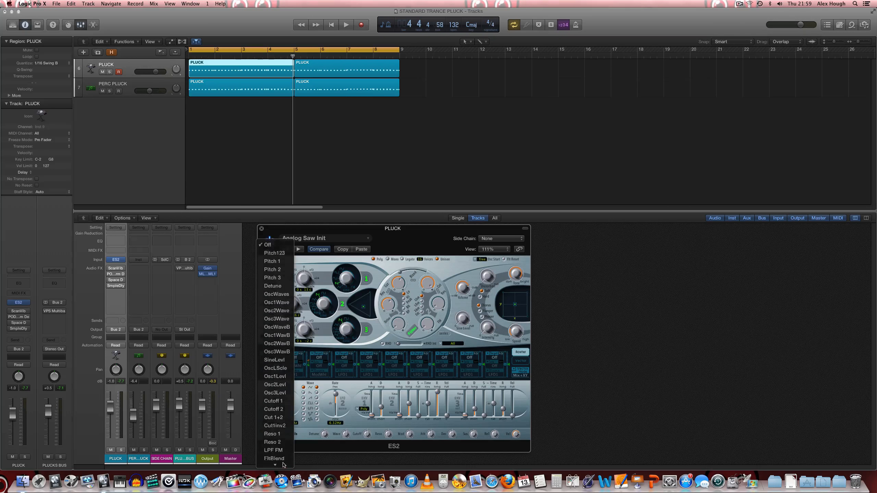
{"action": "left_click", "coordinate": [280, 406]}
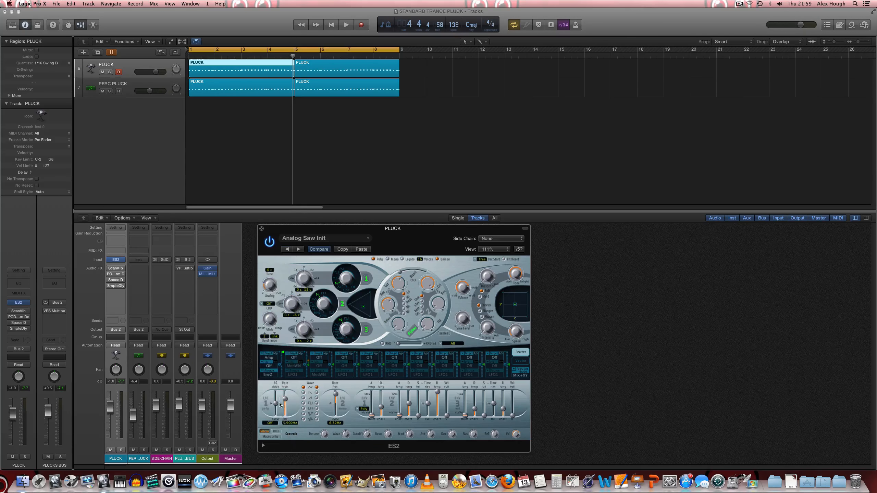
{"action": "left_click", "coordinate": [273, 377]}
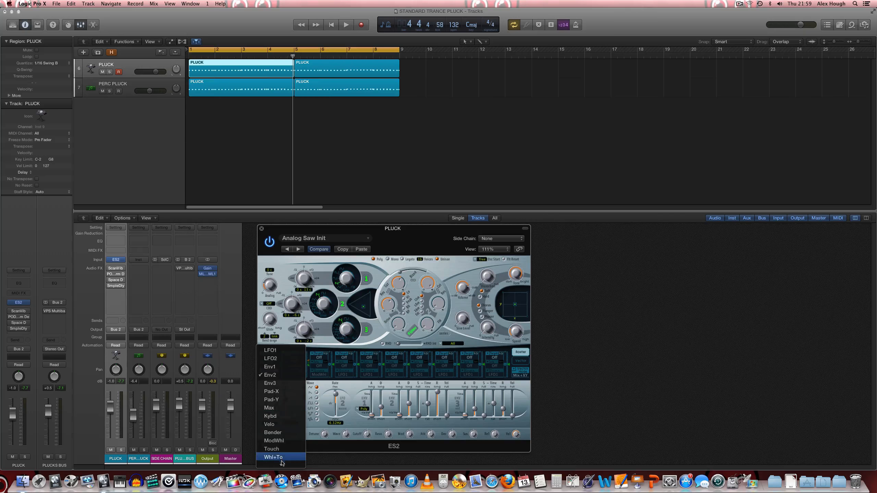
{"action": "mouse_move", "coordinate": [283, 466]}
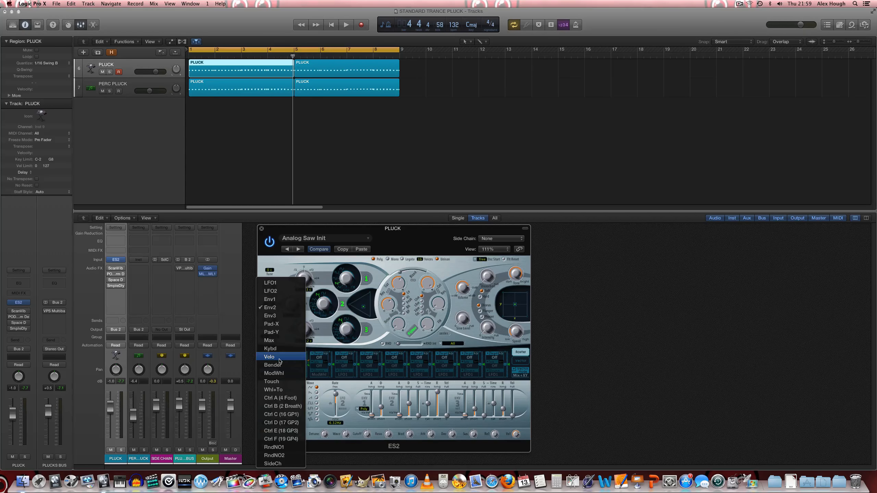
{"action": "left_click", "coordinate": [280, 360]}
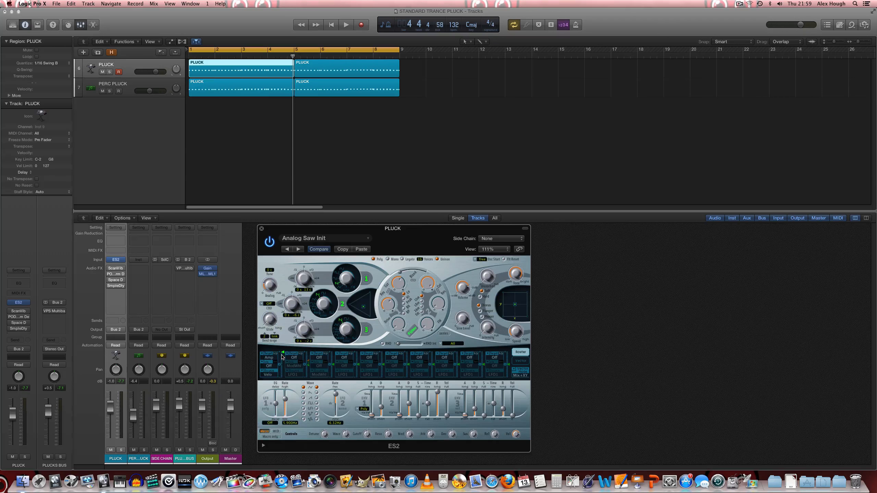
{"action": "left_click_drag", "start_coordinate": [283, 354], "coordinate": [284, 364]}
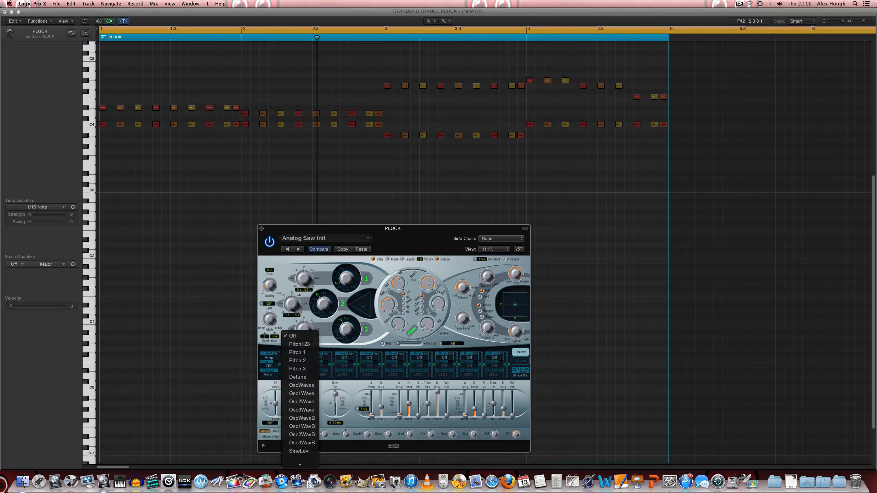
- Set the second modulation routing to Cutoff 1 from Velo with via off, at an intensity of about 0.40, and toggle playback
{"action": "mouse_move", "coordinate": [298, 492]}
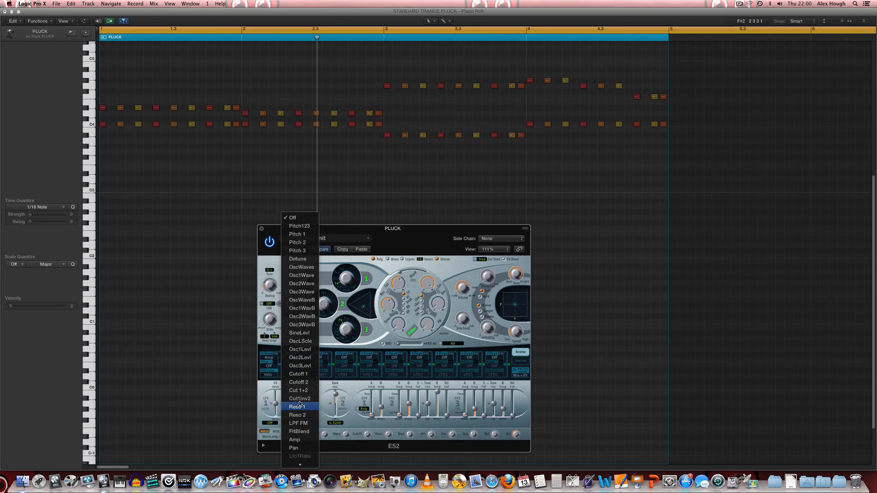
{"action": "left_click", "coordinate": [307, 374]}
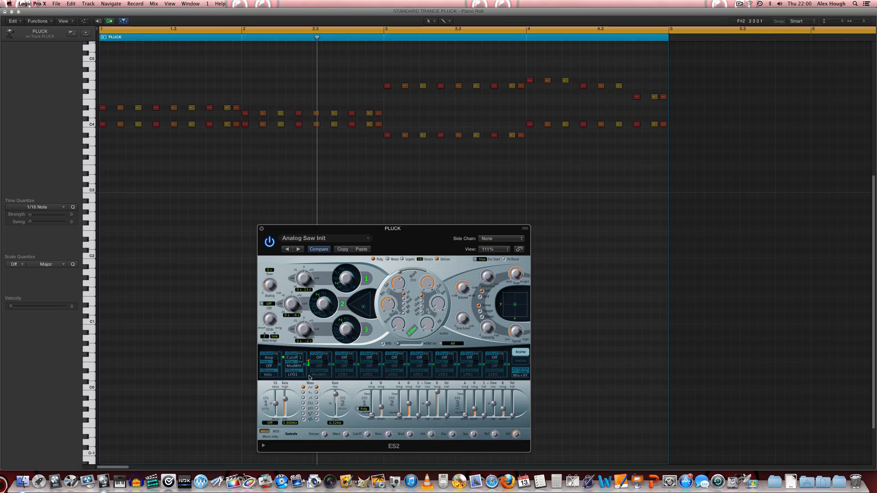
{"action": "left_click", "coordinate": [299, 367]}
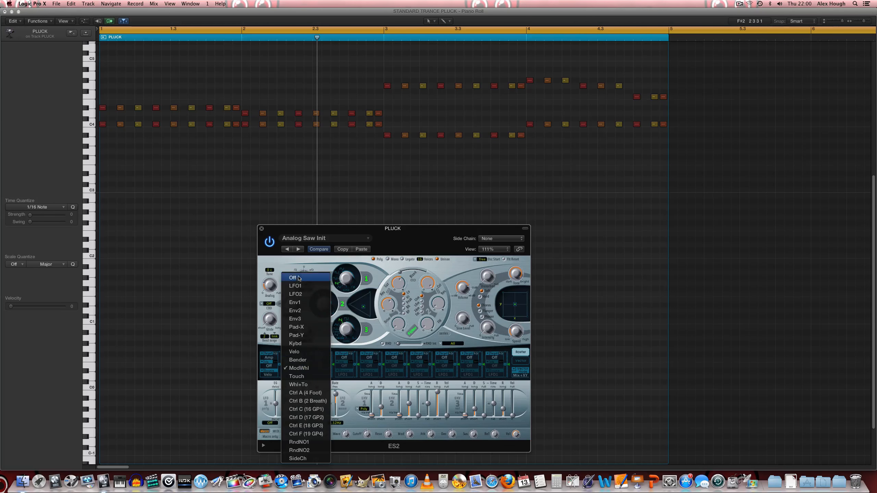
{"action": "left_click", "coordinate": [301, 290]}
{"action": "left_click", "coordinate": [299, 367]}
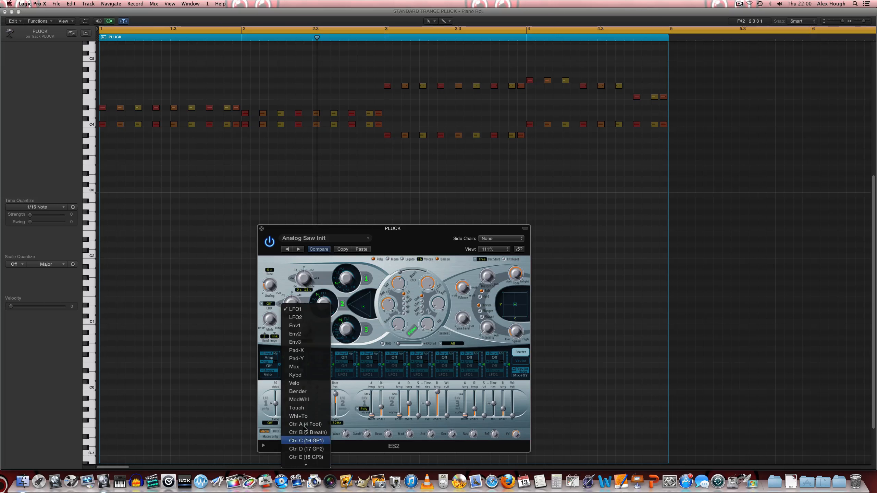
{"action": "left_click", "coordinate": [306, 384]}
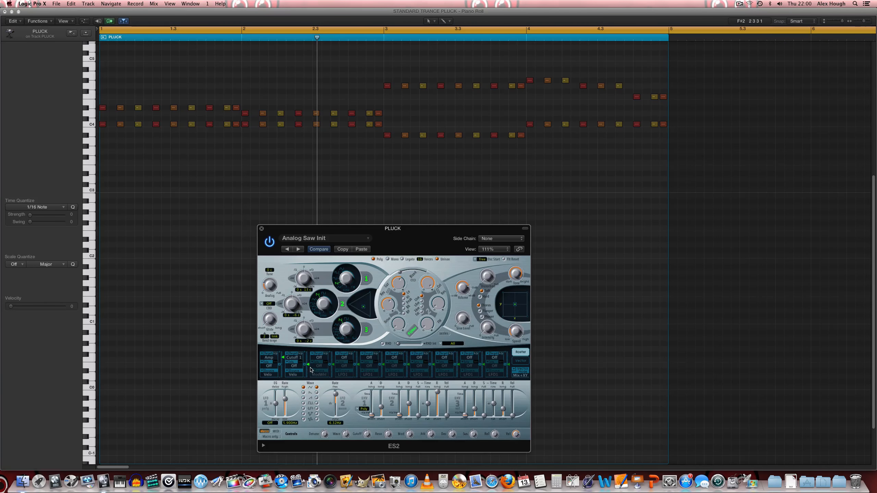
{"action": "left_click_drag", "start_coordinate": [308, 365], "coordinate": [308, 358]}
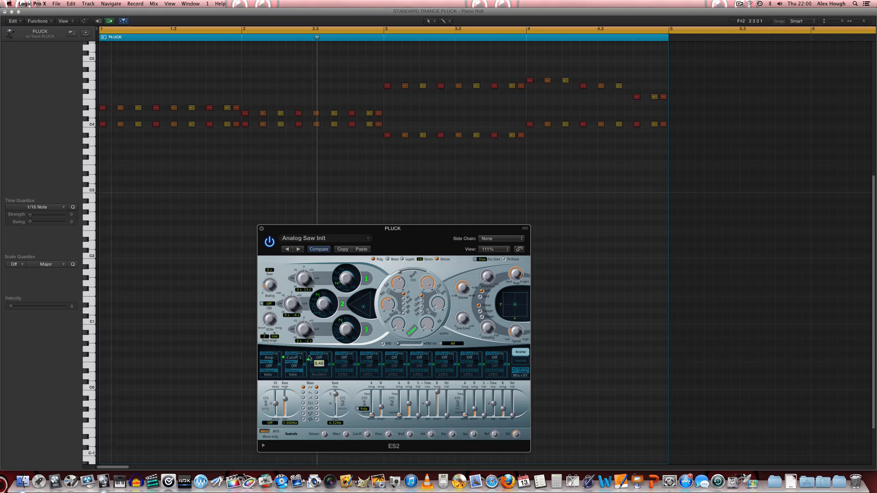
{"action": "key", "text": "space"}
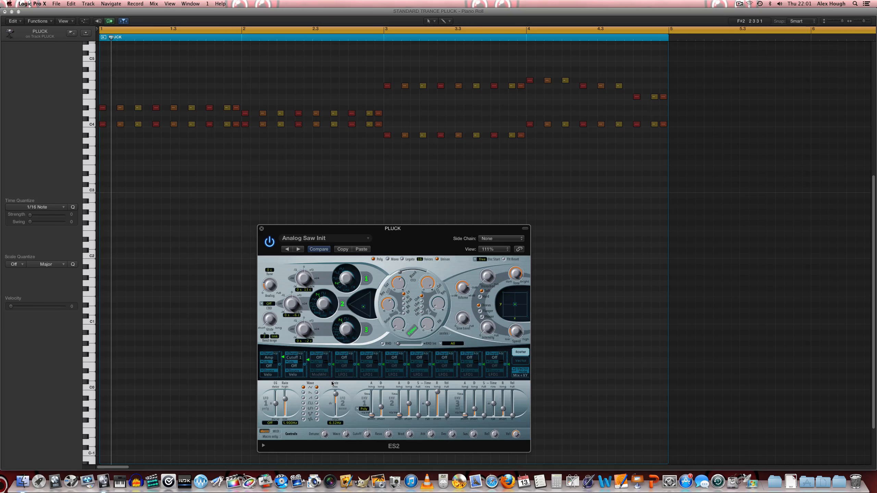
- Set the third modulation routing to control Cutoff 1 from Env2
{"action": "left_click", "coordinate": [321, 358]}
{"action": "mouse_move", "coordinate": [333, 464]}
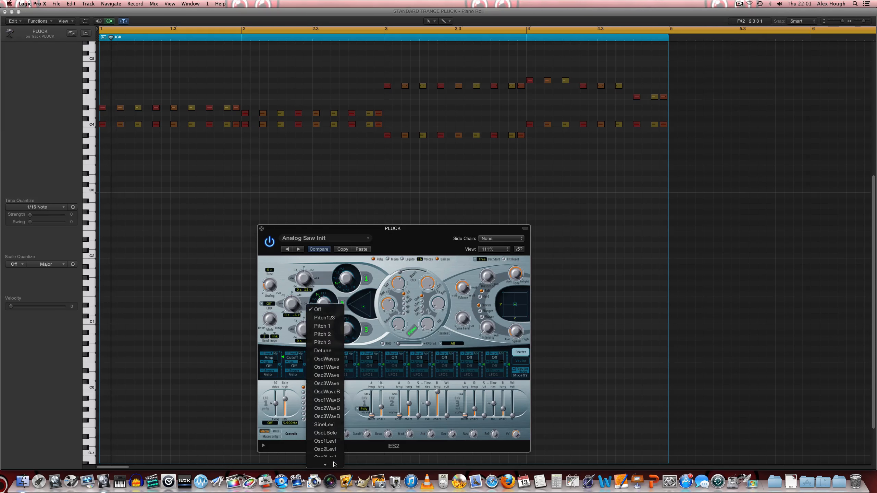
{"action": "left_click", "coordinate": [331, 409]}
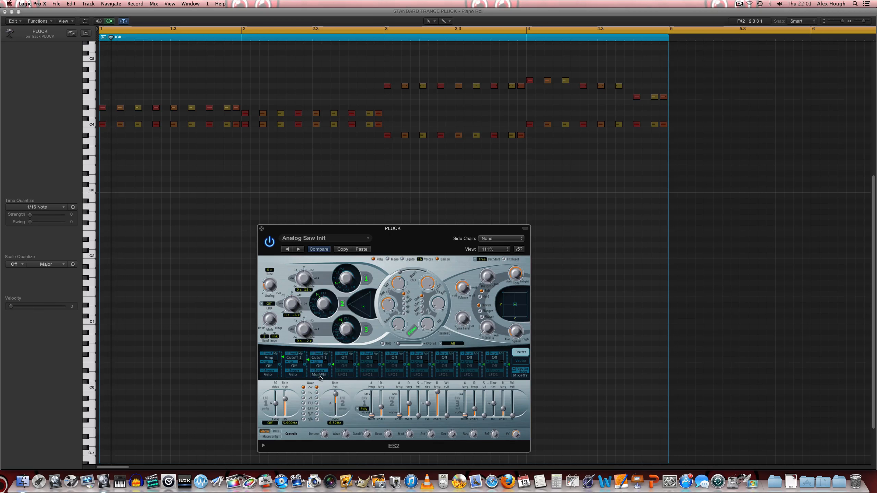
{"action": "left_click", "coordinate": [321, 374]}
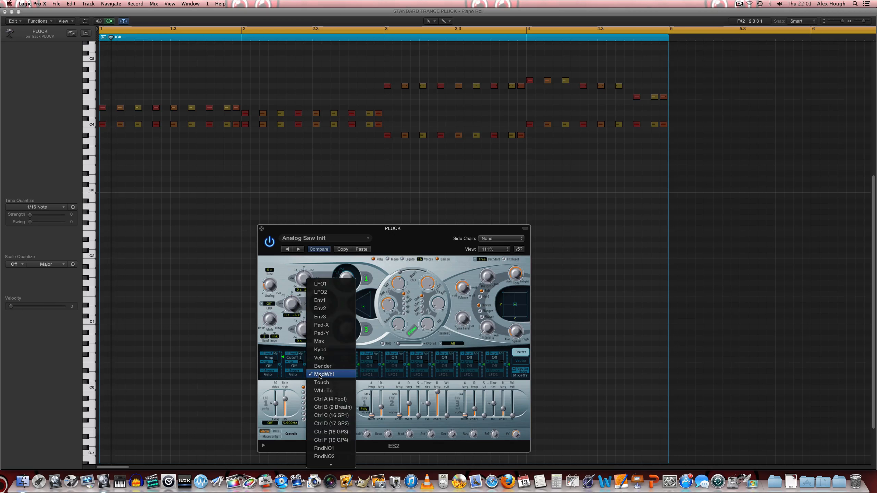
{"action": "left_click", "coordinate": [328, 309]}
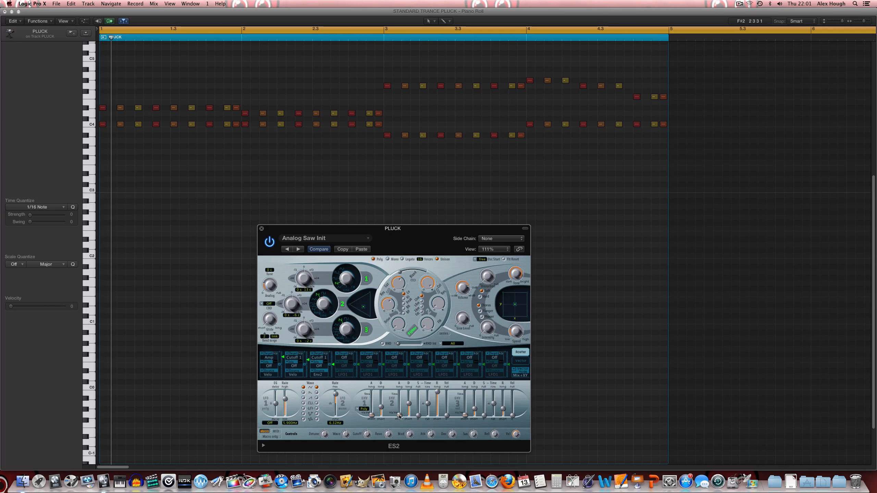
- Shorten envelope 2's release, raise its modulation intensity on filter 1's cutoff, and toggle playback
{"action": "mouse_move", "coordinate": [408, 403]}
{"action": "scroll", "coordinate": [408, 403], "scroll_direction": "up", "scroll_amount": 4}
{"action": "left_click_drag", "start_coordinate": [437, 394], "coordinate": [439, 411]}
{"action": "left_click_drag", "start_coordinate": [333, 366], "coordinate": [334, 362]}
{"action": "key", "text": "space"}
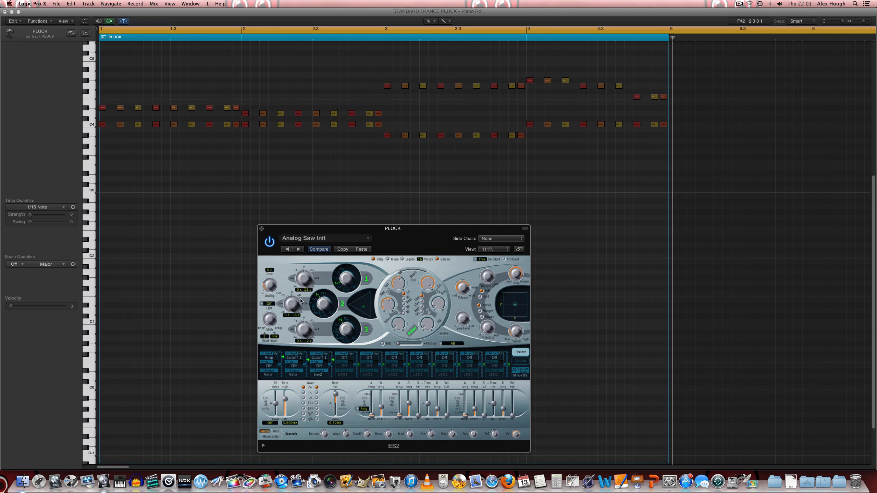
- Close the synth and the note editor, and return the playhead to the project start
{"action": "left_click", "coordinate": [261, 229]}
{"action": "key", "text": "super+w"}
{"action": "key", "text": "Return"}
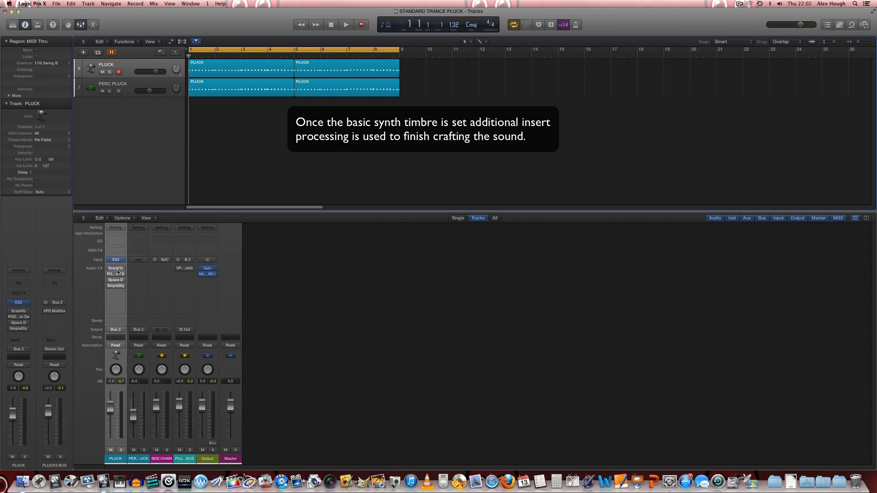
- Open the Scanner Vibrato insert on the PLUCK track and increase its vibrato/chorus depth
{"action": "left_click", "coordinate": [117, 271]}
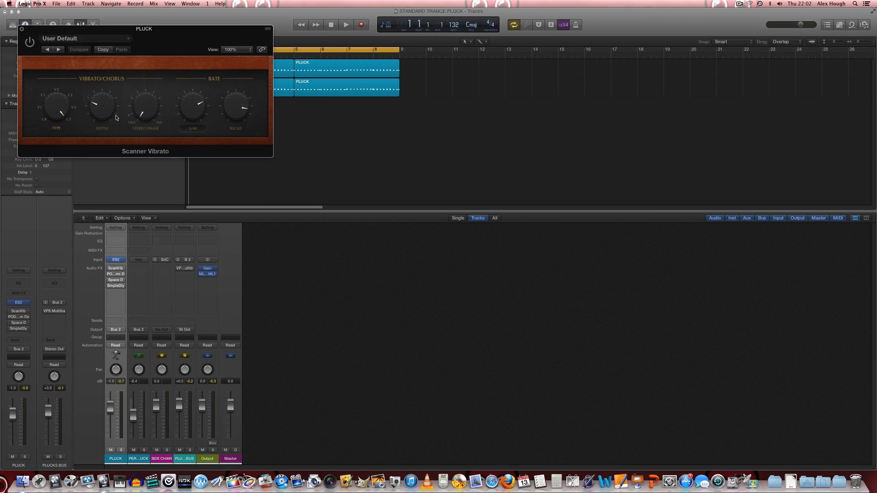
{"action": "mouse_move", "coordinate": [102, 114]}
{"action": "left_click_drag", "start_coordinate": [99, 110], "coordinate": [104, 87]}
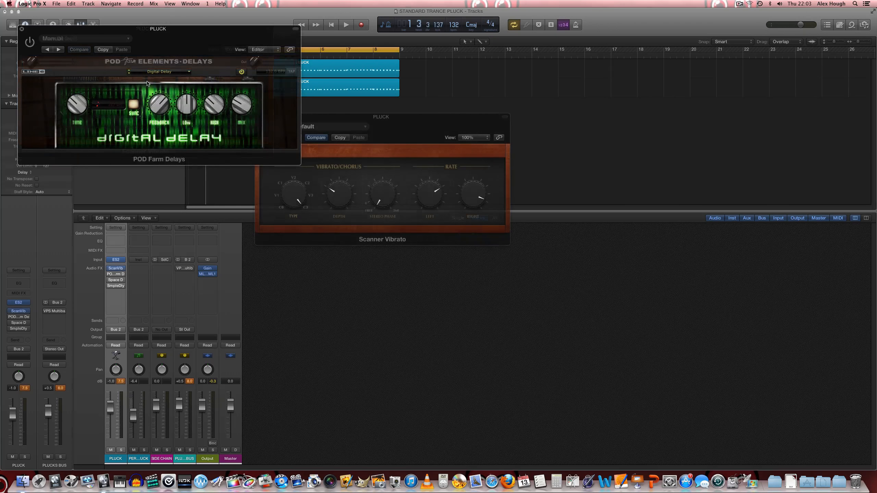
- Place the POD Farm Delays window below the vibrato, enable the digital delay, and close its window
{"action": "left_click_drag", "start_coordinate": [137, 33], "coordinate": [373, 259]}
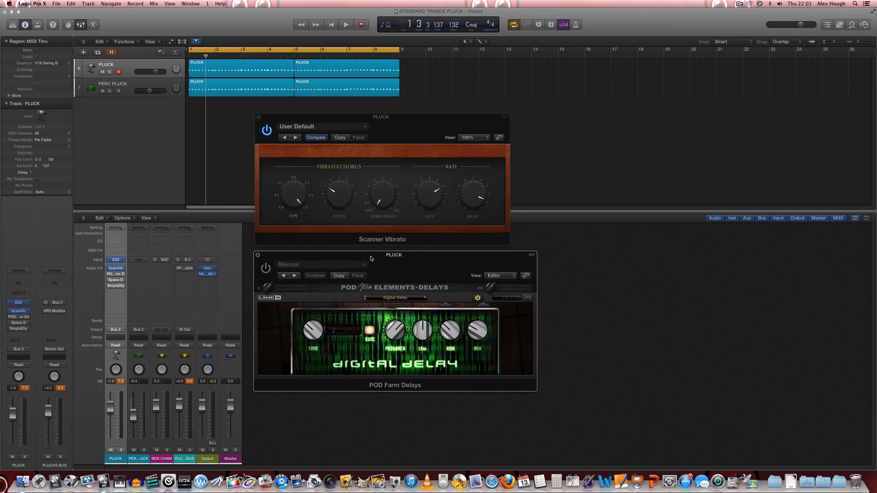
{"action": "left_click", "coordinate": [266, 271]}
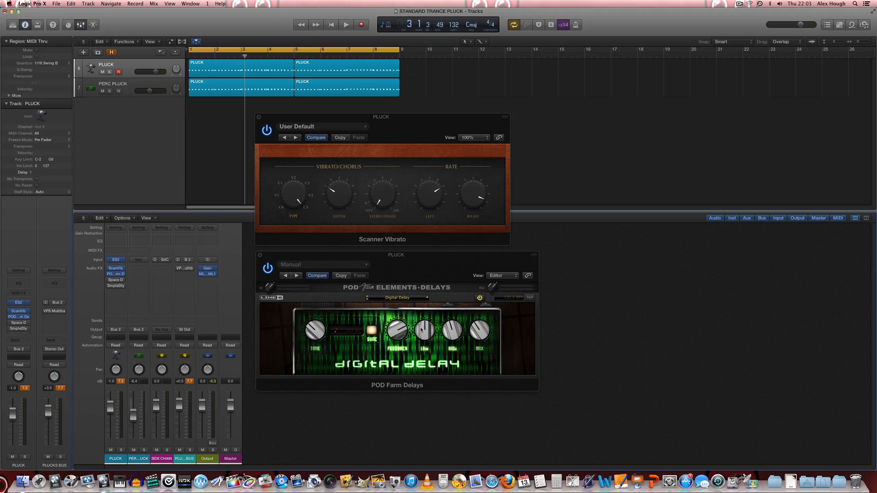
{"action": "left_click", "coordinate": [260, 255]}
{"action": "left_click", "coordinate": [121, 282]}
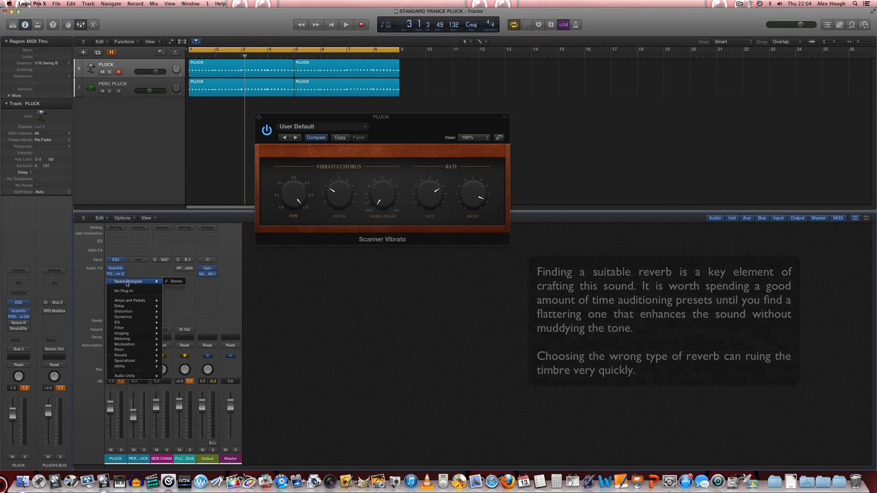
{"action": "mouse_move", "coordinate": [119, 306]}
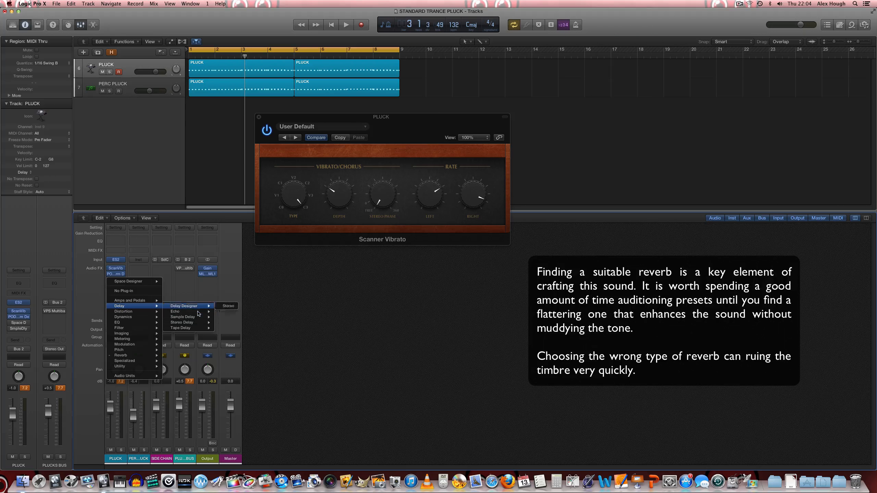
{"action": "mouse_move", "coordinate": [147, 379]}
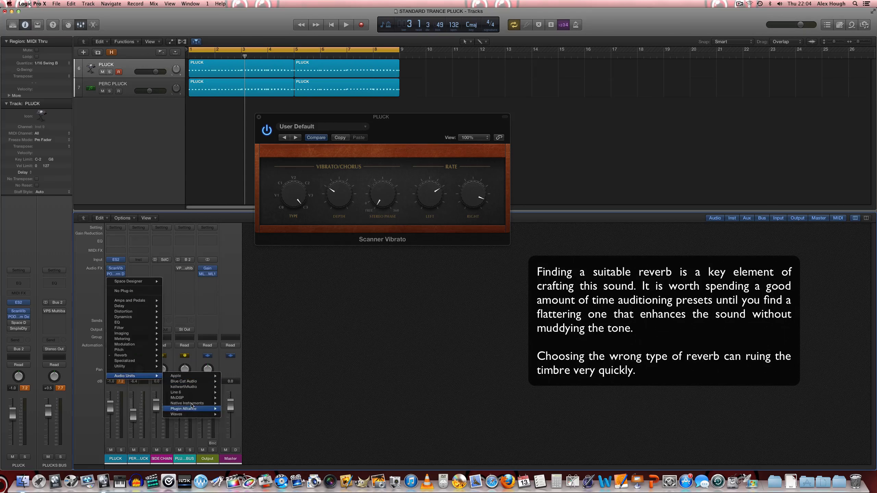
{"action": "mouse_move", "coordinate": [145, 300]}
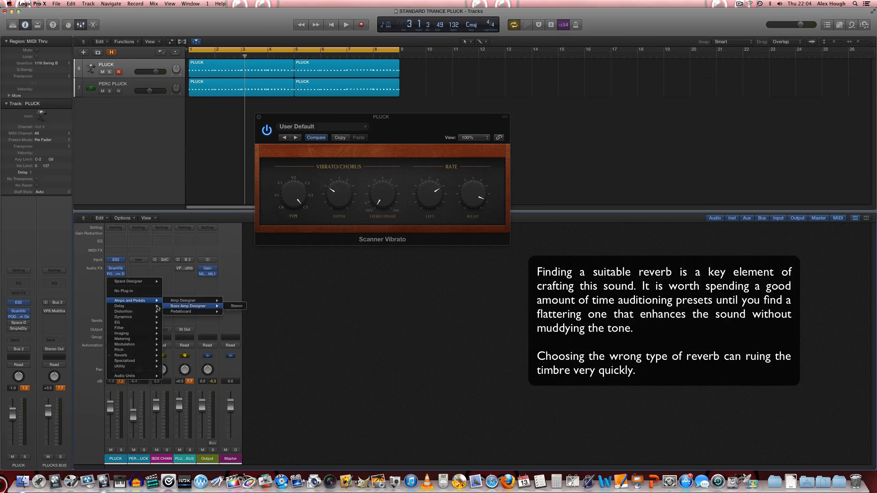
{"action": "mouse_move", "coordinate": [205, 312]}
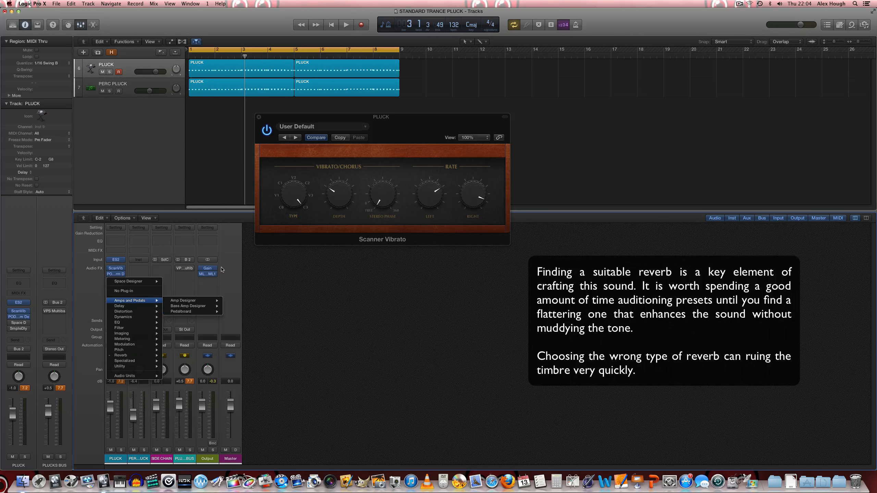
{"action": "left_click", "coordinate": [300, 288]}
- Open the Space Designer reverb insert on the PLUCK track and place its window below the vibrato
{"action": "left_click", "coordinate": [118, 282]}
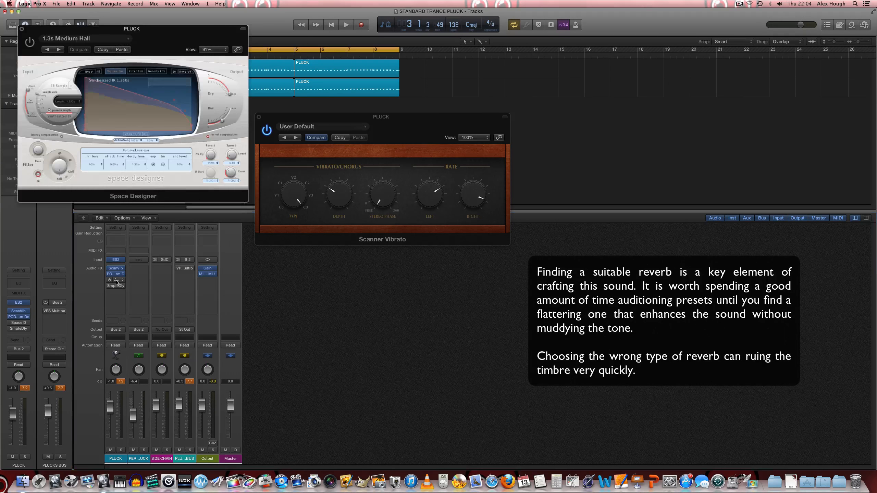
{"action": "left_click_drag", "start_coordinate": [161, 28], "coordinate": [416, 256]}
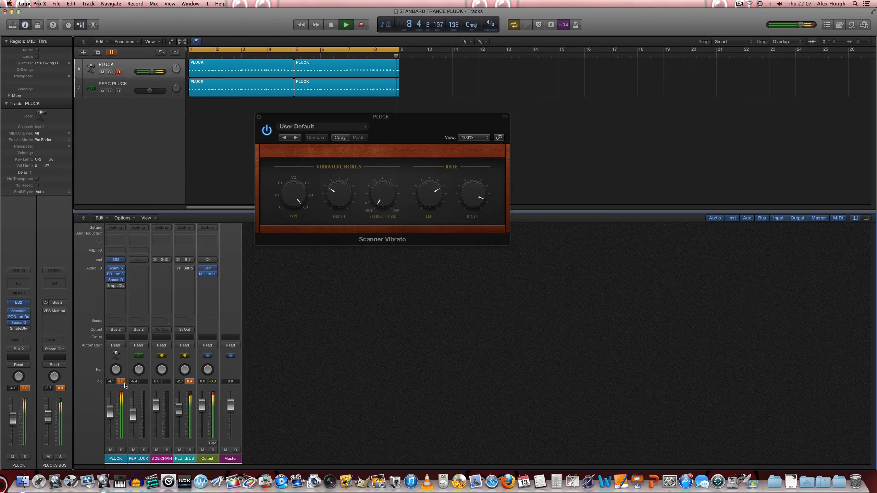
- Stop playback, lower the ES2's volume slightly, audition the pluck again, and close the synth window
{"action": "key", "text": "space"}
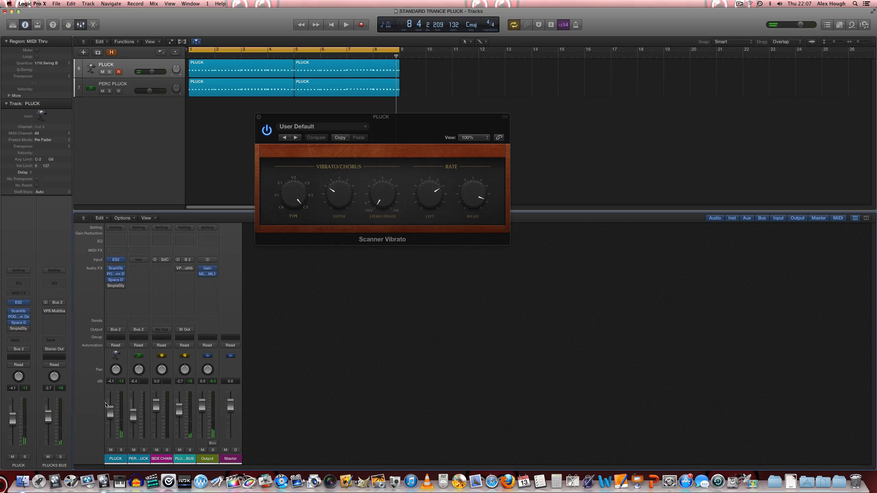
{"action": "left_click", "coordinate": [115, 260]}
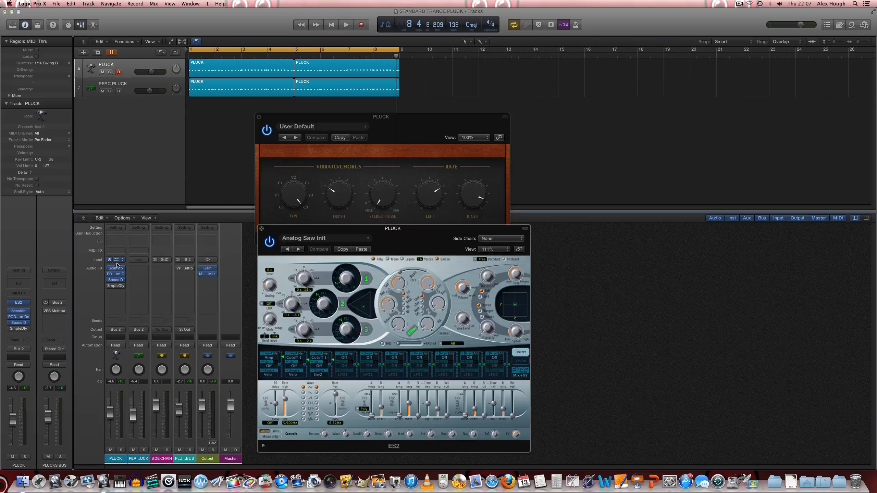
{"action": "left_click_drag", "start_coordinate": [461, 287], "coordinate": [463, 290]}
{"action": "key", "text": "space"}
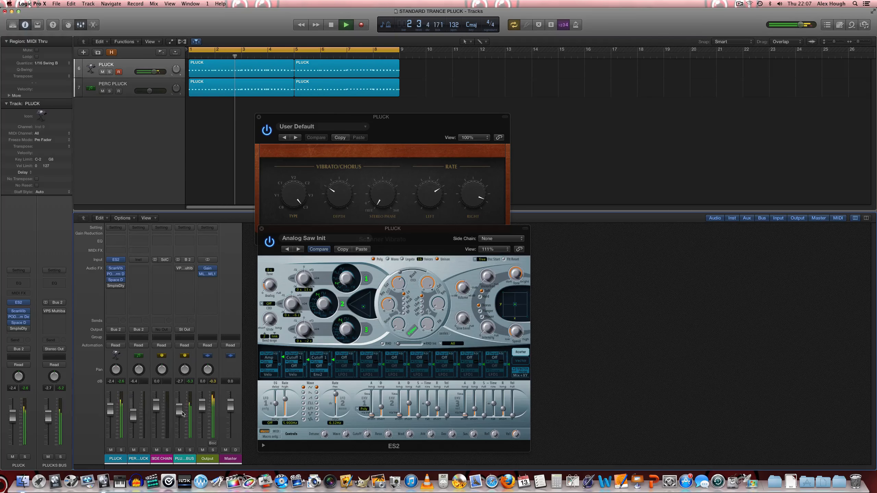
{"action": "key", "text": "space"}
{"action": "left_click", "coordinate": [262, 229]}
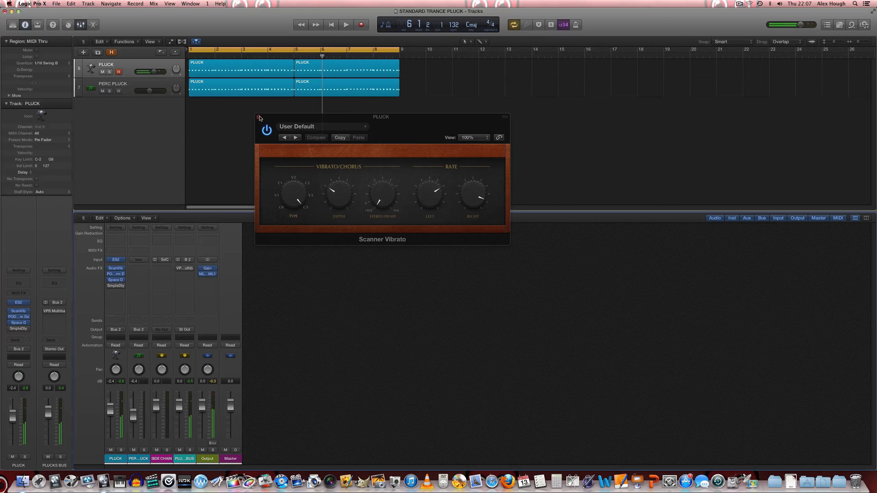
- Close the Scanner Vibrato, open the PLUCK track's ES2, and insert a stereo ES2 on the PERC PLUCK track
{"action": "left_click", "coordinate": [259, 117]}
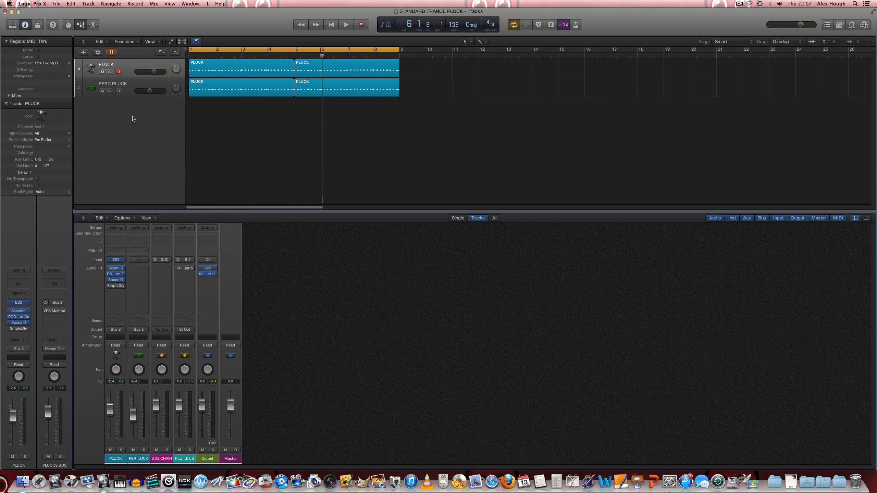
{"action": "left_click", "coordinate": [132, 63]}
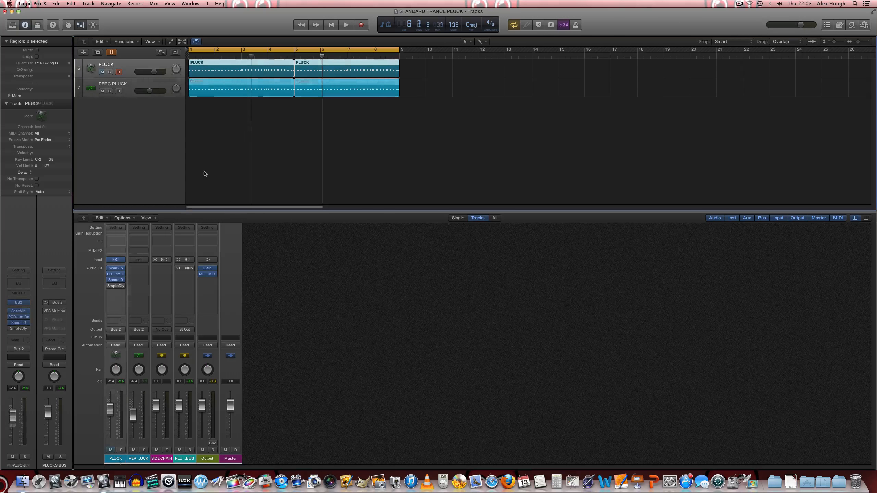
{"action": "left_click", "coordinate": [116, 261]}
{"action": "left_click", "coordinate": [138, 259]}
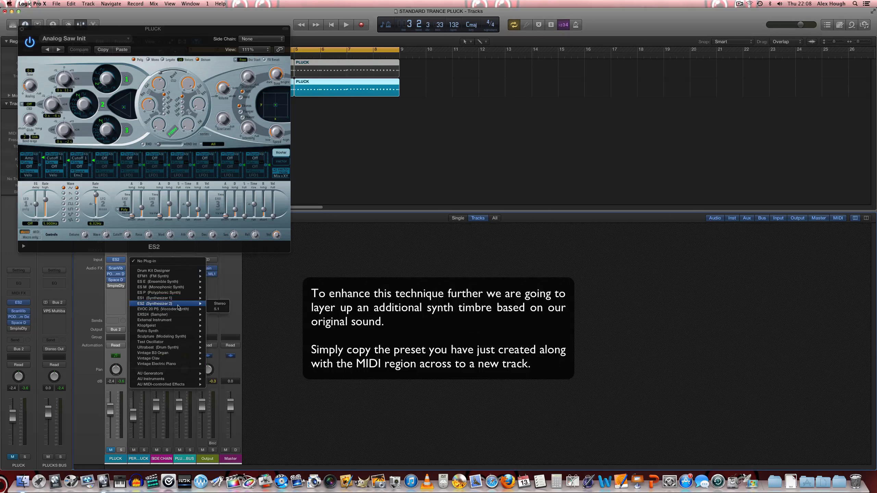
{"action": "left_click", "coordinate": [212, 304]}
{"action": "left_click_drag", "start_coordinate": [183, 35], "coordinate": [478, 27]}
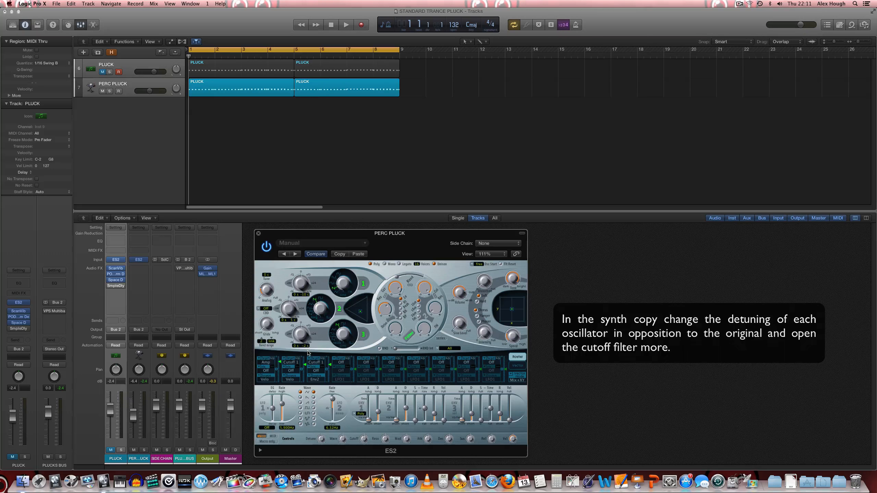
- Adjust oscillator 3's detuning in the PERC PLUCK ES2, then play that track while adjusting the synth's filter section
{"action": "left_click_drag", "start_coordinate": [307, 346], "coordinate": [309, 338]}
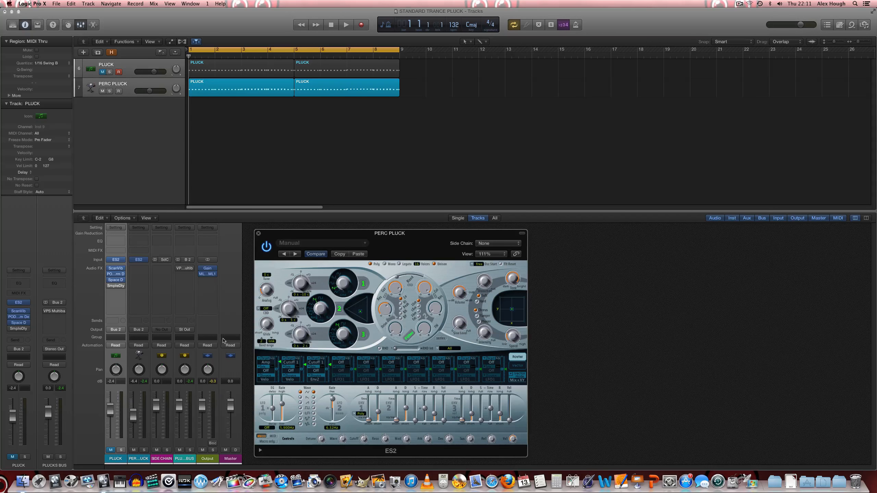
{"action": "left_click", "coordinate": [140, 460]}
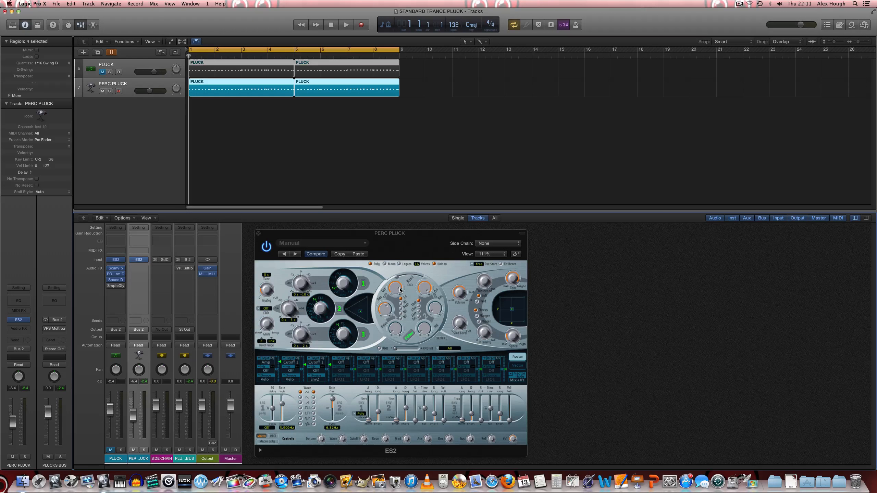
{"action": "key", "text": "space"}
{"action": "left_click", "coordinate": [385, 317]}
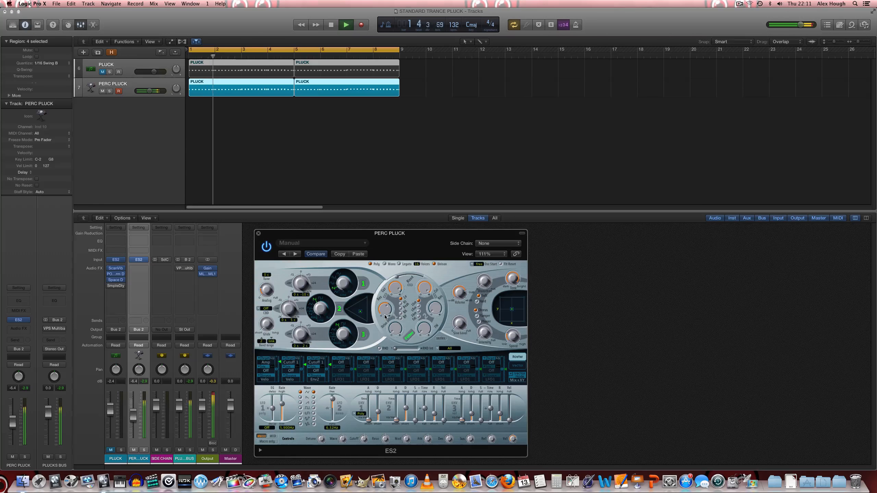
{"action": "left_click_drag", "start_coordinate": [381, 318], "coordinate": [381, 330]}
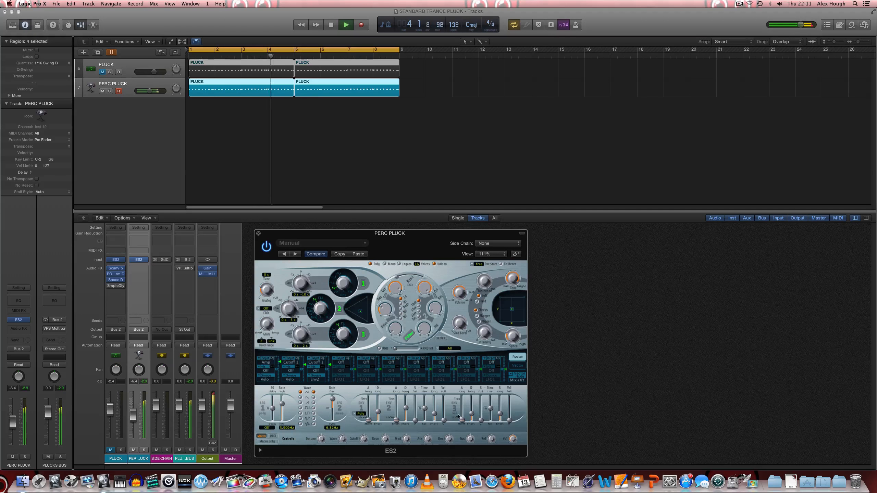
- Set the decay of the ES2's amplitude envelope to about 72 ms during playback, then stop
{"action": "left_click_drag", "start_coordinate": [472, 415], "coordinate": [472, 415]}
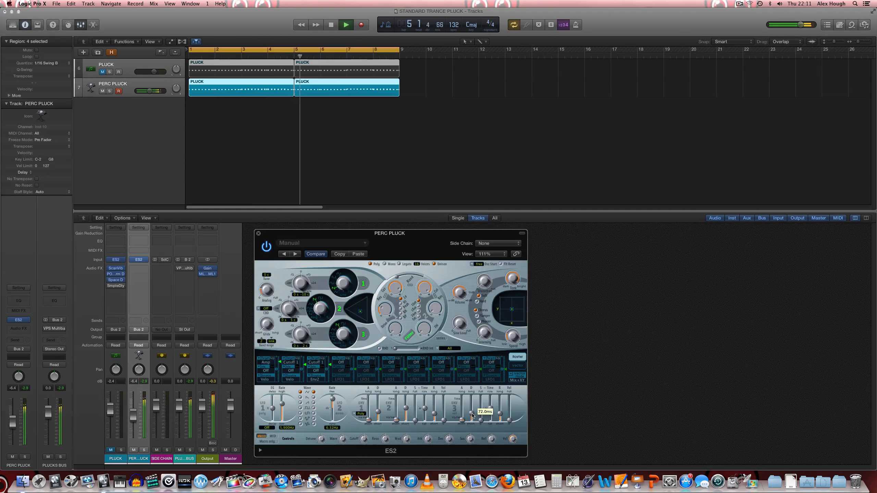
{"action": "mouse_move", "coordinate": [501, 414]}
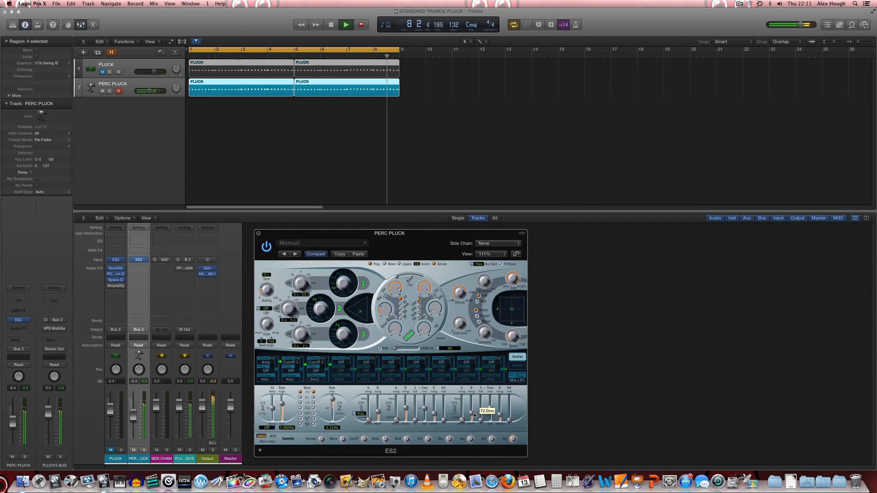
{"action": "key", "text": "space"}
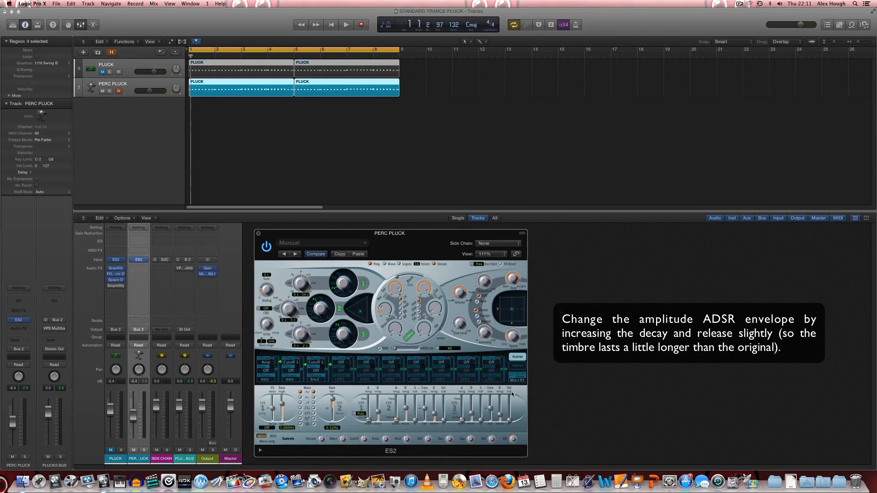
- Insert a stereo Overdrive on PERC PLUCK with 11.75 dB drive and -11.0 dB output, and audition it
{"action": "left_click", "coordinate": [138, 268]}
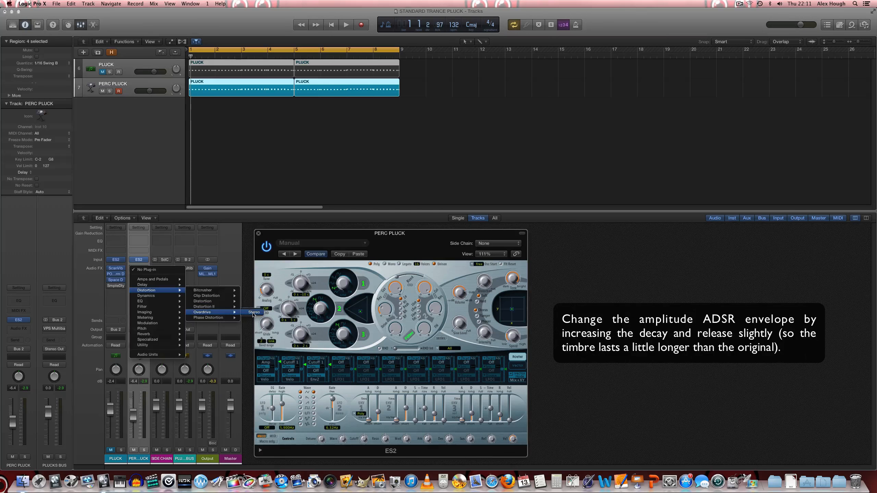
{"action": "left_click", "coordinate": [252, 314]}
{"action": "left_click_drag", "start_coordinate": [82, 116], "coordinate": [83, 54]}
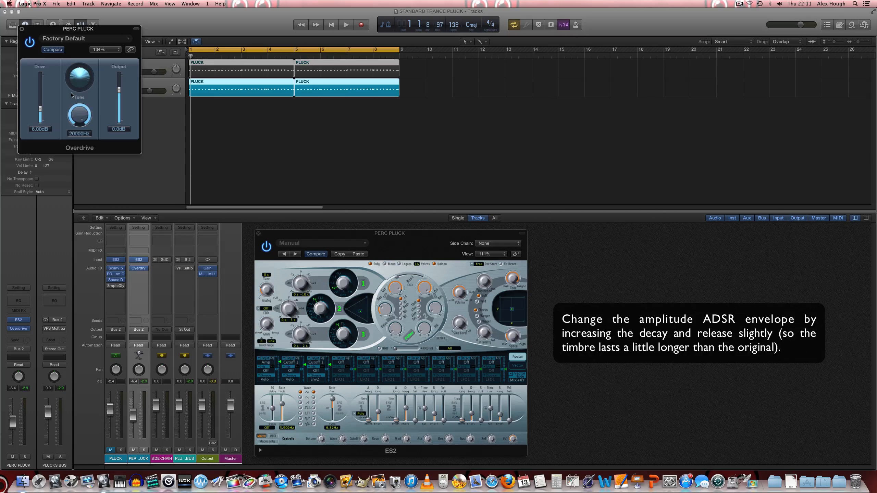
{"action": "left_click_drag", "start_coordinate": [42, 111], "coordinate": [43, 100]}
{"action": "left_click_drag", "start_coordinate": [119, 90], "coordinate": [119, 102]}
{"action": "key", "text": "space"}
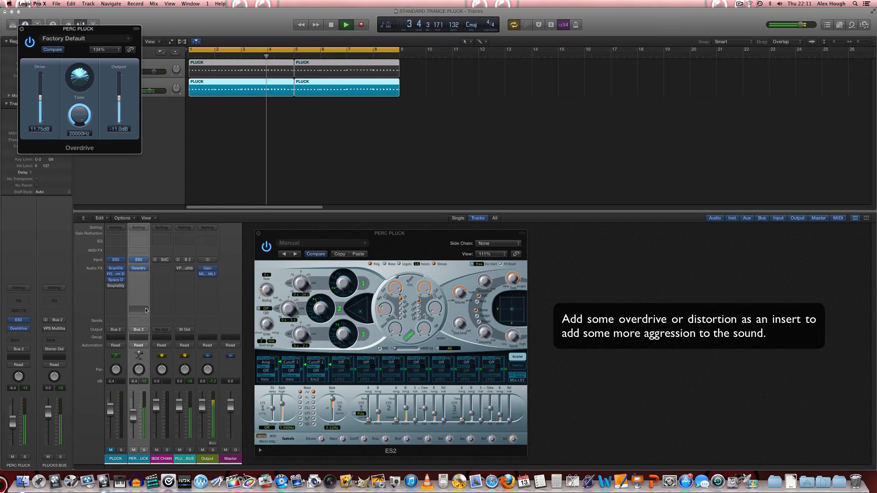
{"action": "key", "text": "space"}
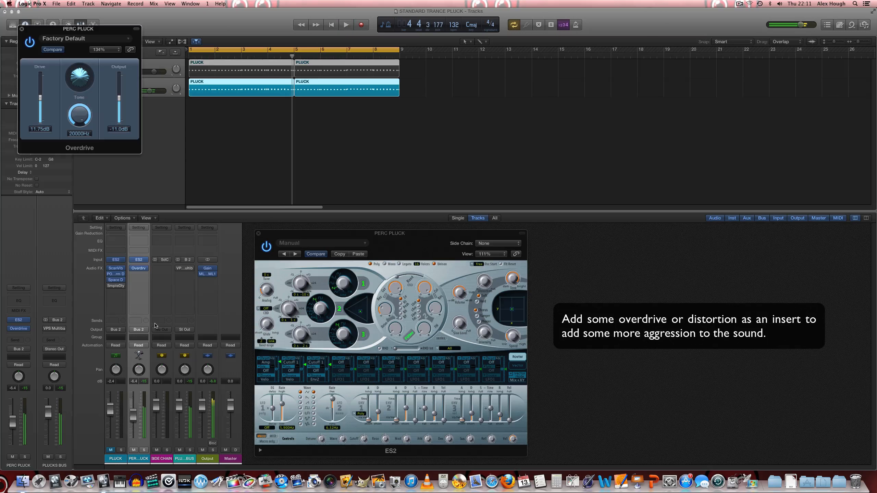
- Insert an Enveloper after the Overdrive on PERC PLUCK, place its window above the ES2, and close the Overdrive
{"action": "left_click", "coordinate": [138, 274]}
{"action": "mouse_move", "coordinate": [159, 301]}
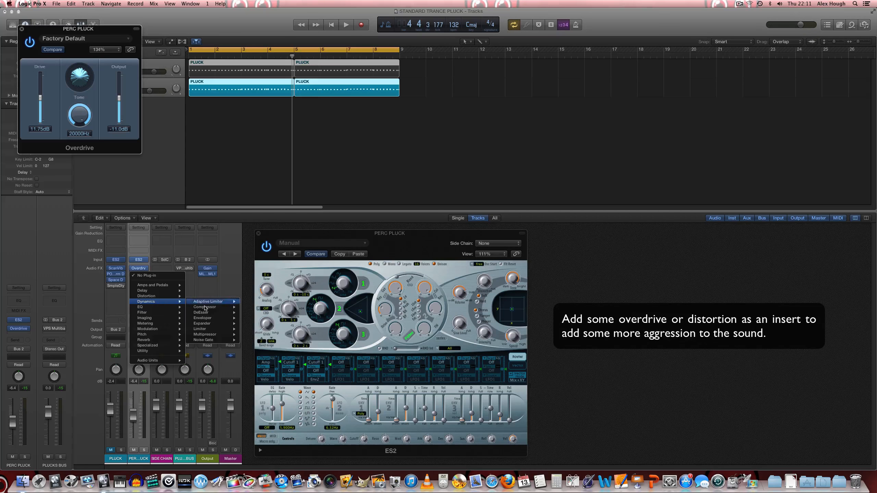
{"action": "mouse_move", "coordinate": [211, 319]}
{"action": "left_click", "coordinate": [248, 319]}
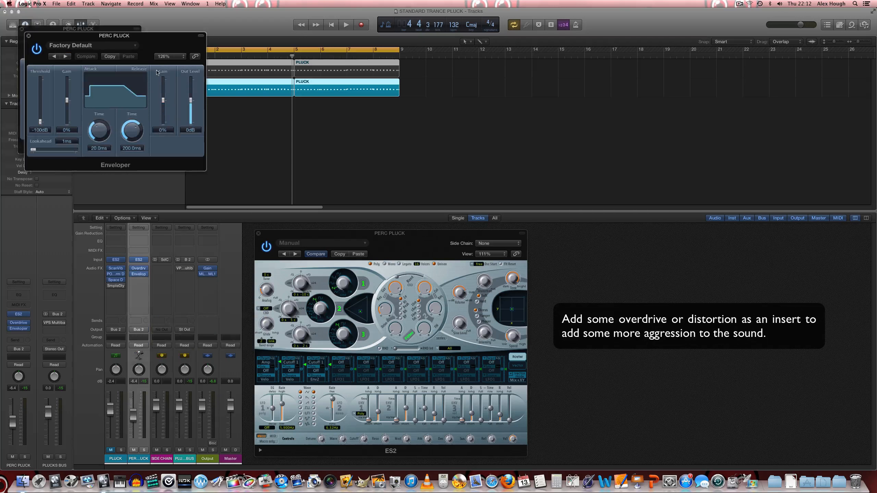
{"action": "left_click_drag", "start_coordinate": [141, 40], "coordinate": [399, 114]}
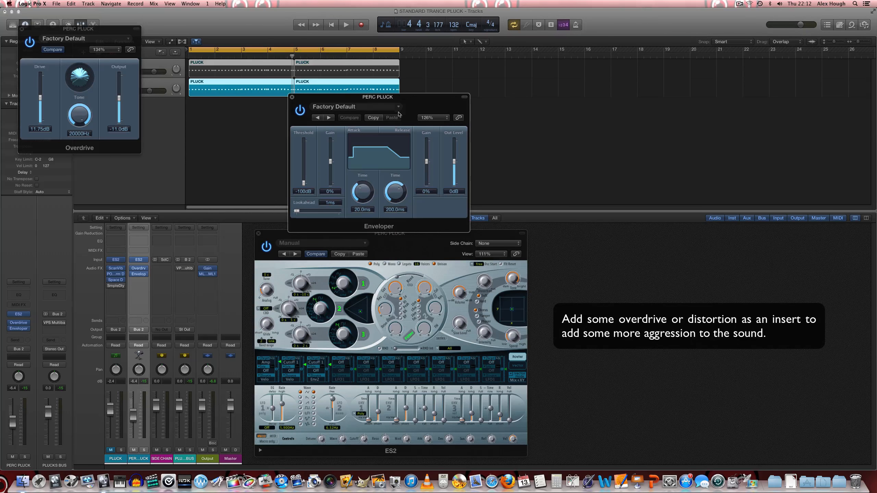
{"action": "left_click", "coordinate": [22, 29]}
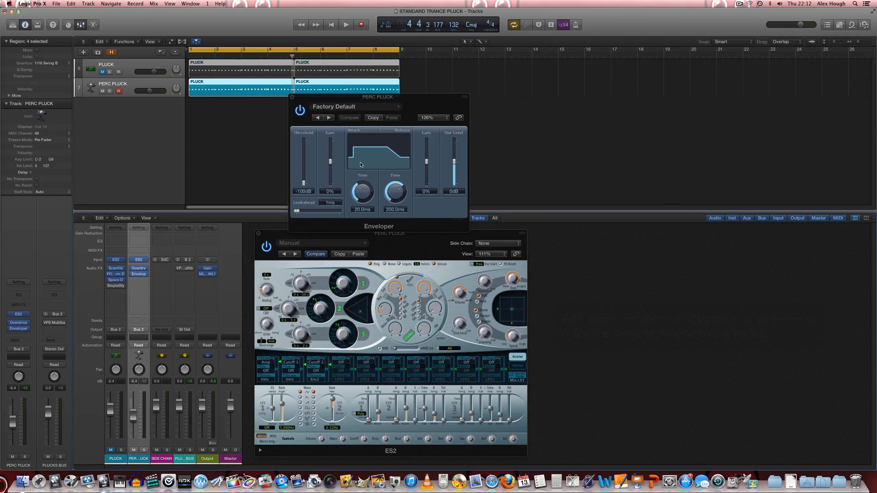
- Set the Enveloper's attack to 70% gain and 41 ms, and its release to -100% gain and 2000 ms
{"action": "left_click_drag", "start_coordinate": [330, 162], "coordinate": [332, 149]}
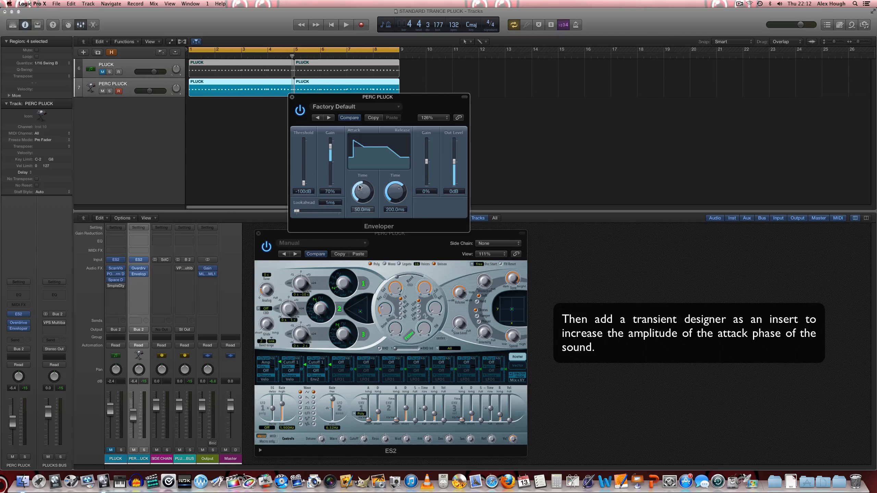
{"action": "left_click_drag", "start_coordinate": [359, 187], "coordinate": [397, 227]}
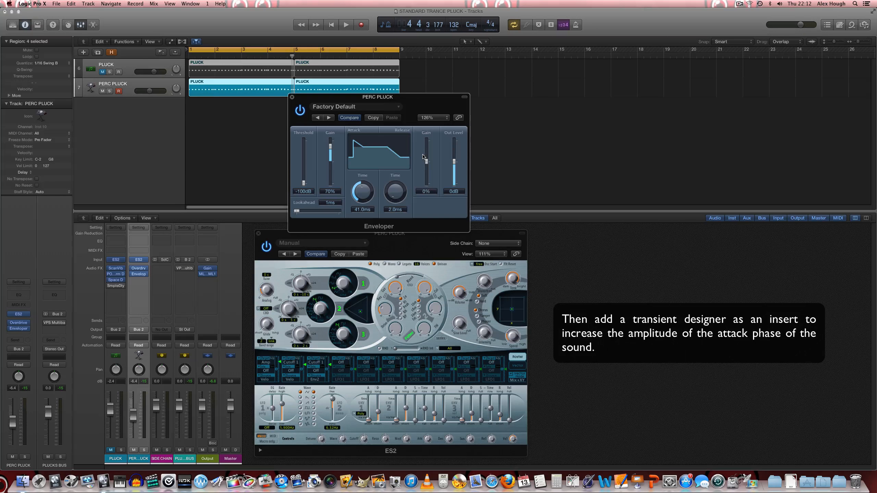
{"action": "left_click_drag", "start_coordinate": [427, 162], "coordinate": [388, 124]}
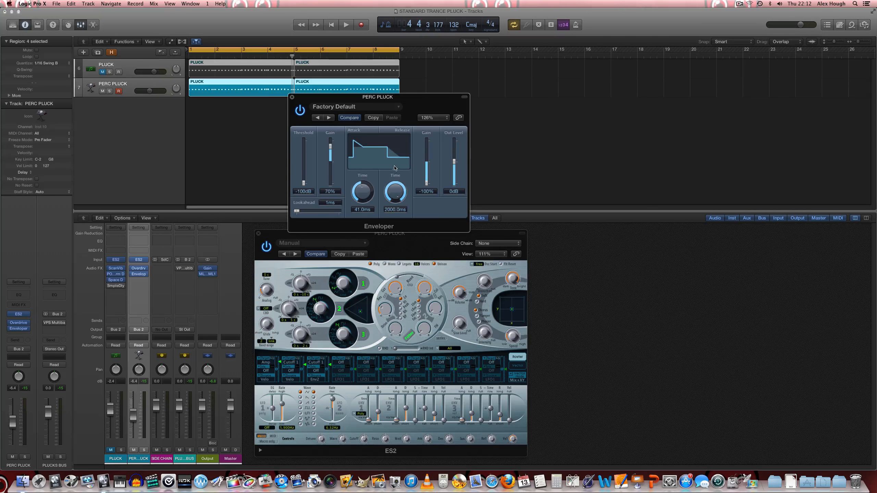
{"action": "mouse_move", "coordinate": [427, 186]}
{"action": "left_mouse_down"}
{"action": "mouse_move", "coordinate": [427, 139]}
{"action": "mouse_move", "coordinate": [429, 183]}
{"action": "left_mouse_up"}
- Audition PERC PLUCK with the Enveloper bypassed and re-enabled, then stop playback and close the Enveloper window
{"action": "key", "text": "space"}
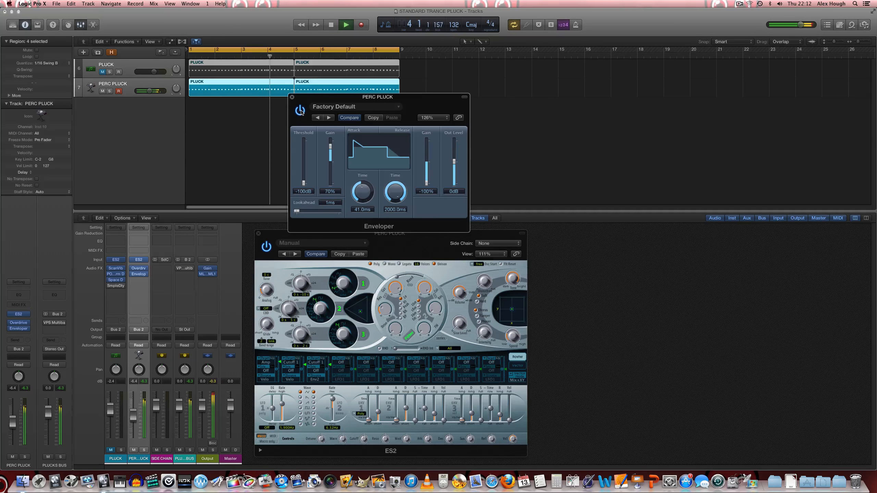
{"action": "left_click", "coordinate": [300, 111]}
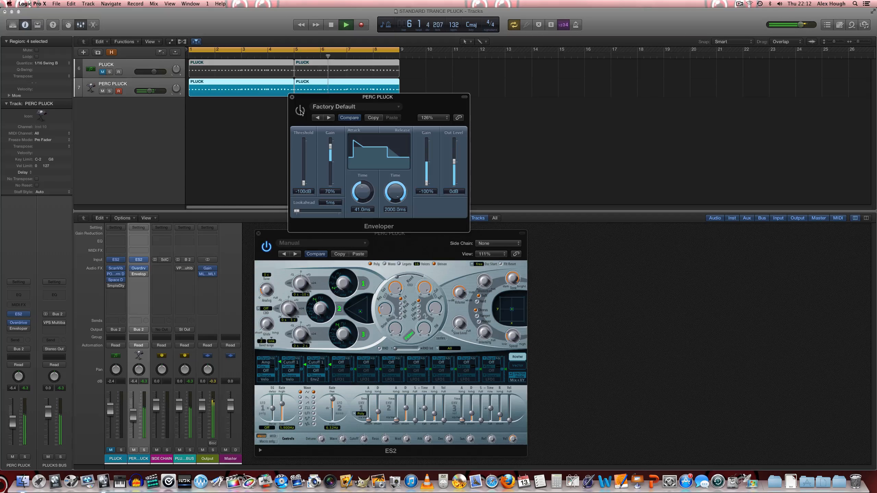
{"action": "left_click", "coordinate": [300, 111]}
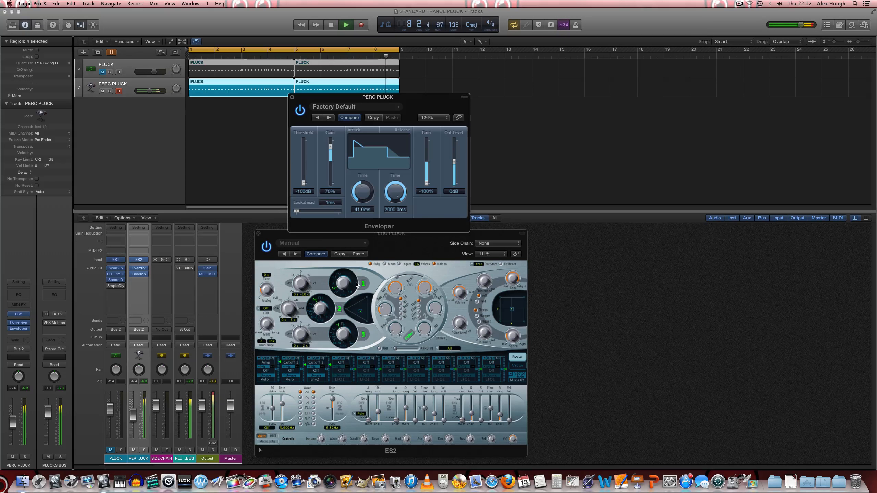
{"action": "key", "text": "space"}
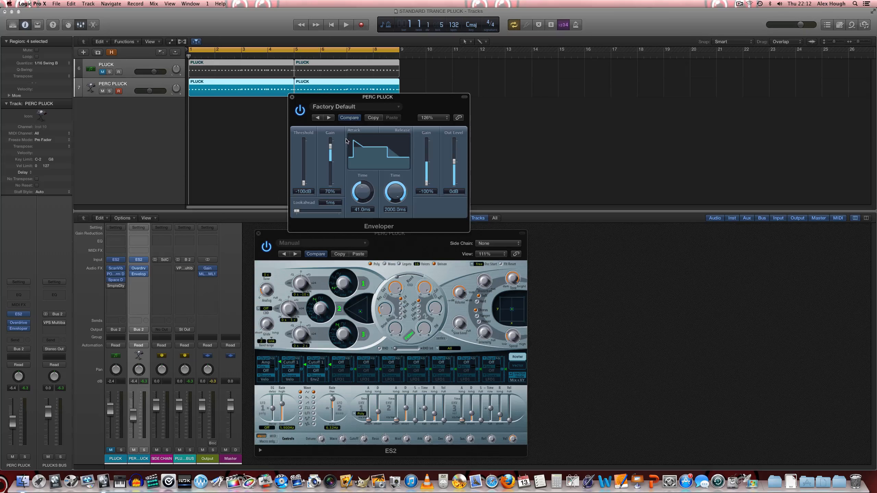
{"action": "left_click", "coordinate": [292, 97]}
- Copy the Space Designer reverb from PLUCK to PERC PLUCK, lower its reverb output slightly, and start playback
{"action": "left_click_drag", "start_coordinate": [118, 284], "coordinate": [138, 281]}
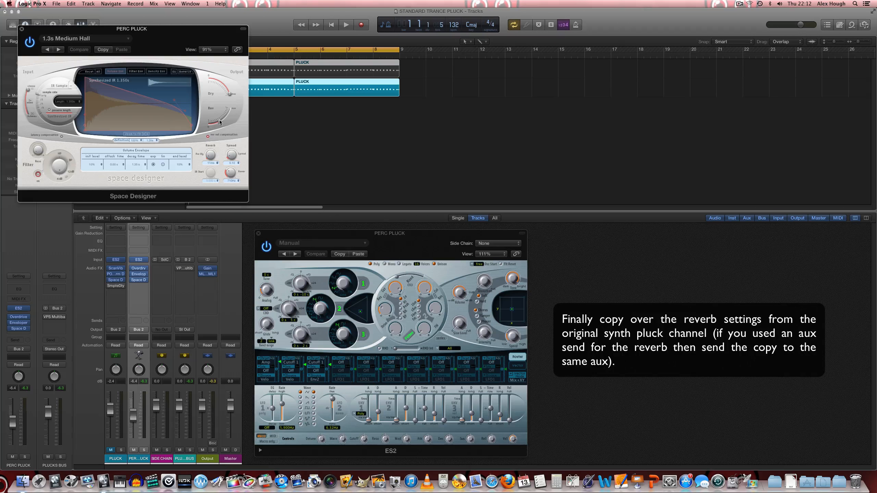
{"action": "left_click_drag", "start_coordinate": [218, 121], "coordinate": [216, 125]}
{"action": "key", "text": "space"}
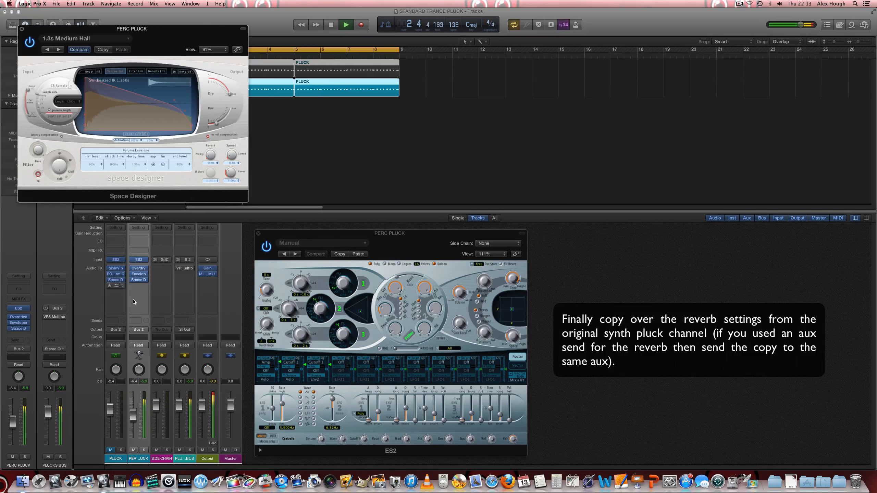
- Set the PERC PLUCK fader to -7.0 dB, then unmute the PLUCK track and play both layers together
{"action": "left_click_drag", "start_coordinate": [133, 415], "coordinate": [133, 416]}
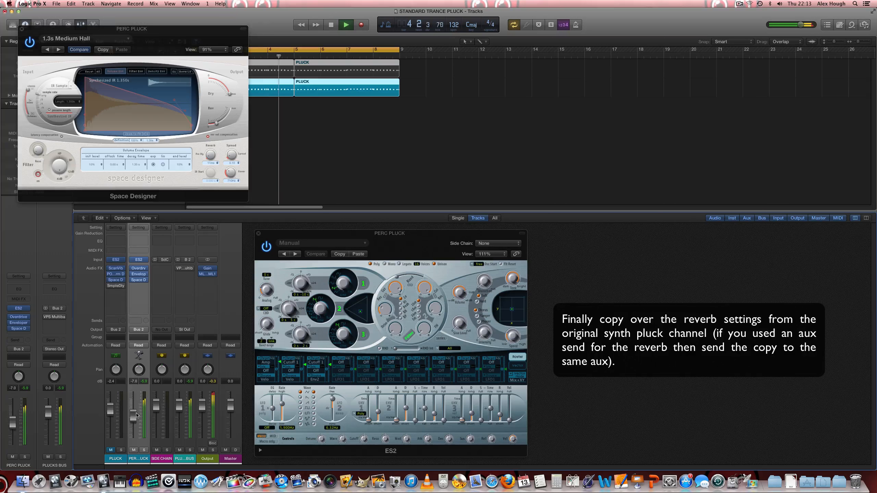
{"action": "key", "text": "space"}
{"action": "left_click", "coordinate": [111, 450]}
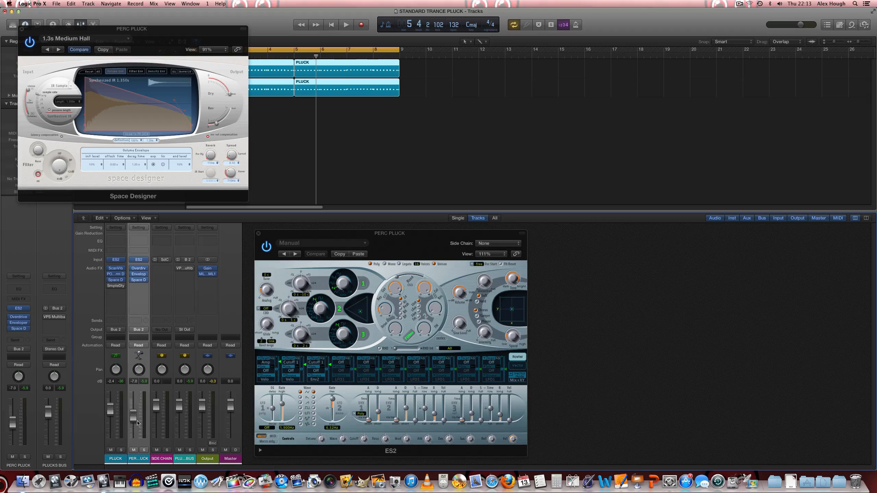
{"action": "key", "text": "space"}
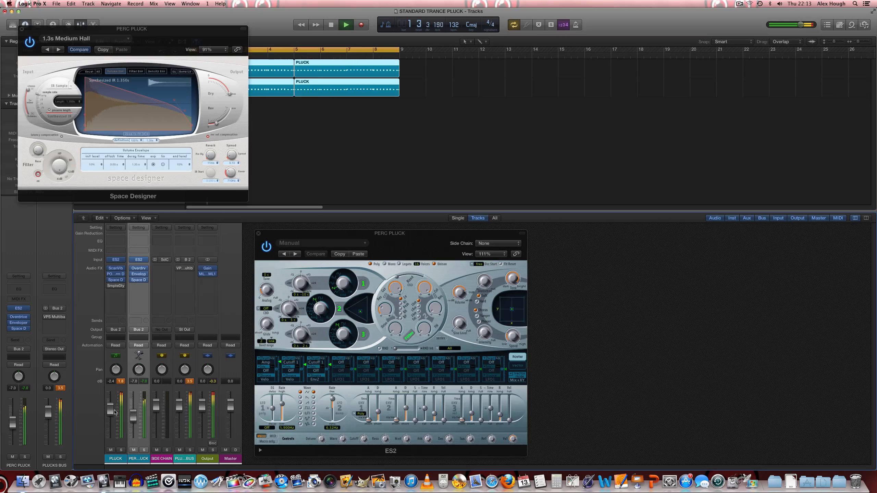
- Rebalance the two layers during playback, setting the PLUCK fader to -10.6 dB and PERC PLUCK to -2.9 dB
{"action": "left_click_drag", "start_coordinate": [133, 417], "coordinate": [133, 439]}
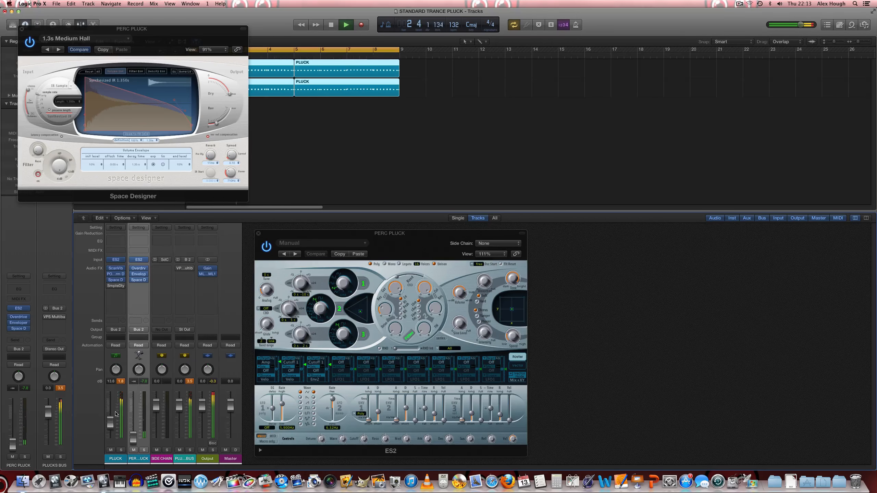
{"action": "left_click", "coordinate": [116, 414]}
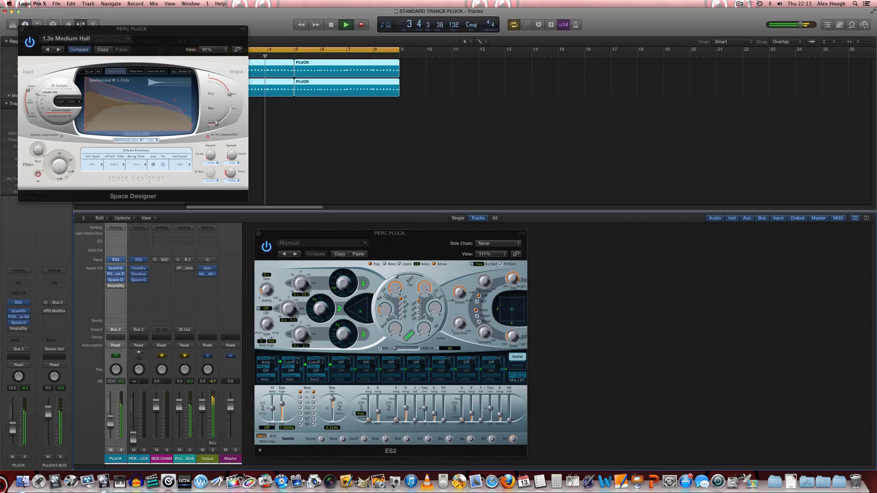
{"action": "left_click_drag", "start_coordinate": [111, 421], "coordinate": [134, 411]}
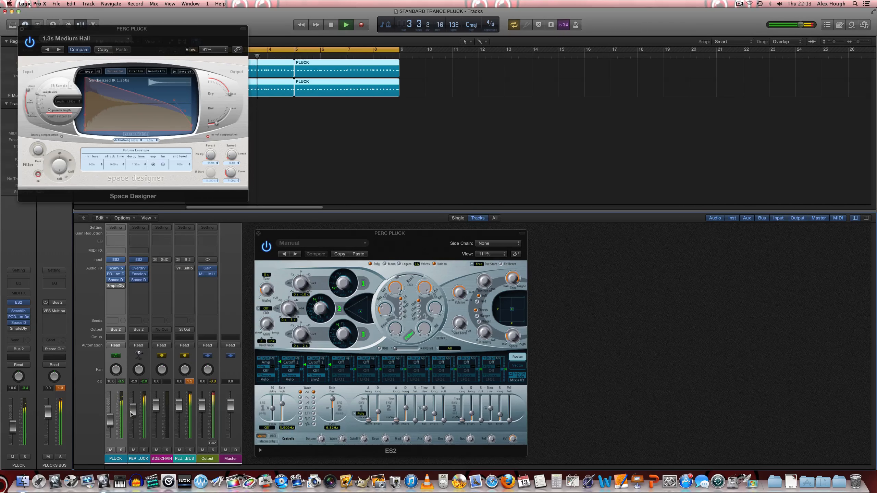
- Raise the mix of the PLUCK track's POD Farm delay slightly, then raise its Space Designer reverb output a little
{"action": "left_click", "coordinate": [119, 274]}
{"action": "left_click", "coordinate": [119, 275]}
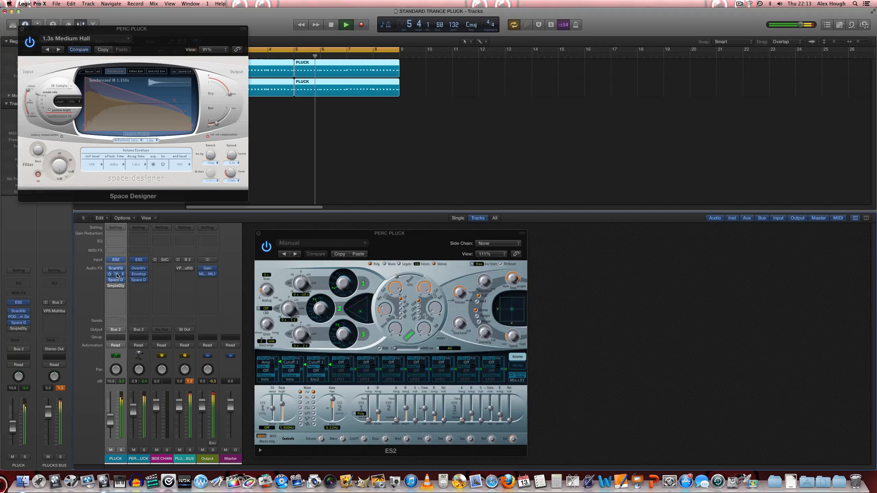
{"action": "left_click_drag", "start_coordinate": [475, 335], "coordinate": [475, 327]}
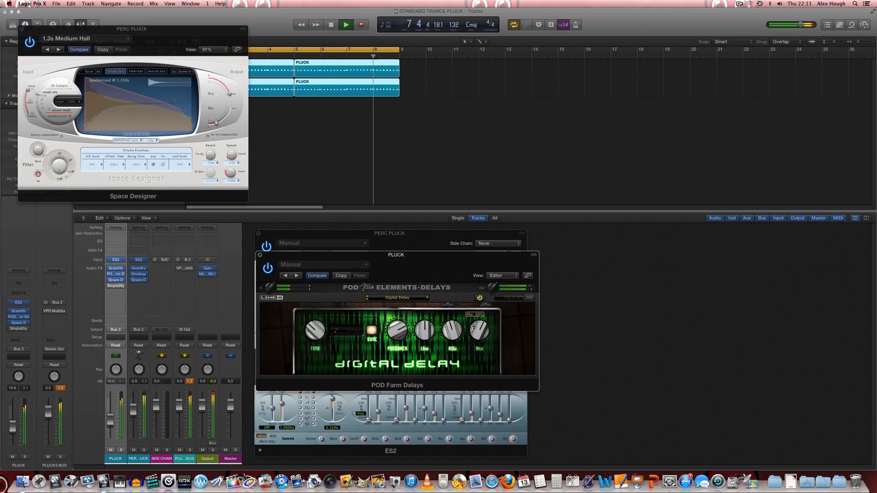
{"action": "left_click", "coordinate": [116, 280]}
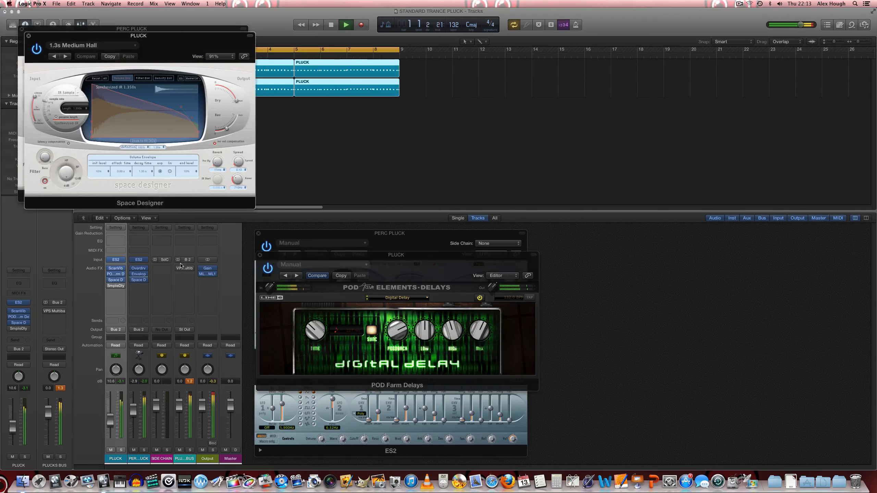
{"action": "left_click_drag", "start_coordinate": [225, 130], "coordinate": [227, 130]}
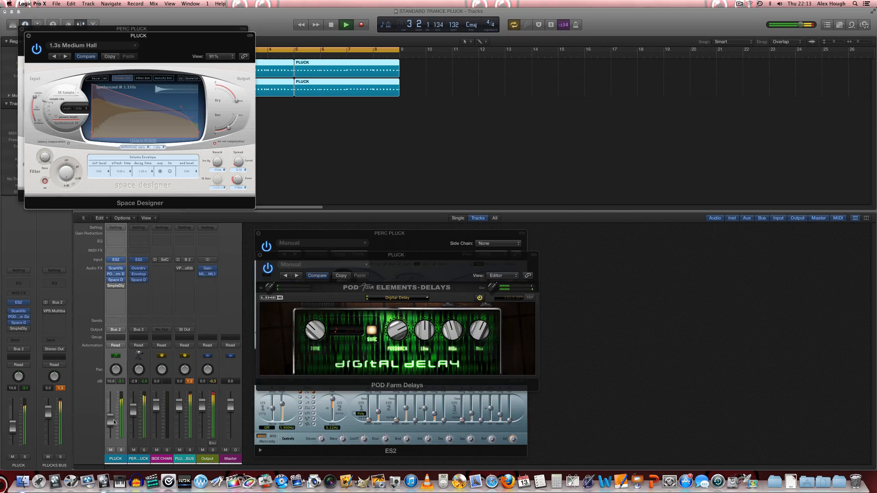
- Set the PLUCK fader to -11.4 dB, then stop playback and close all open plug-in windows
{"action": "left_click_drag", "start_coordinate": [114, 422], "coordinate": [114, 423]}
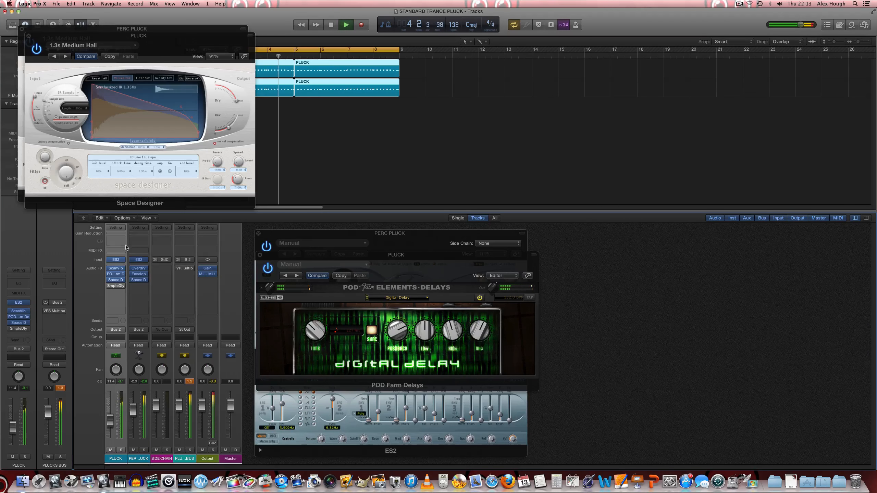
{"action": "left_click", "coordinate": [29, 36]}
{"action": "key", "text": "space"}
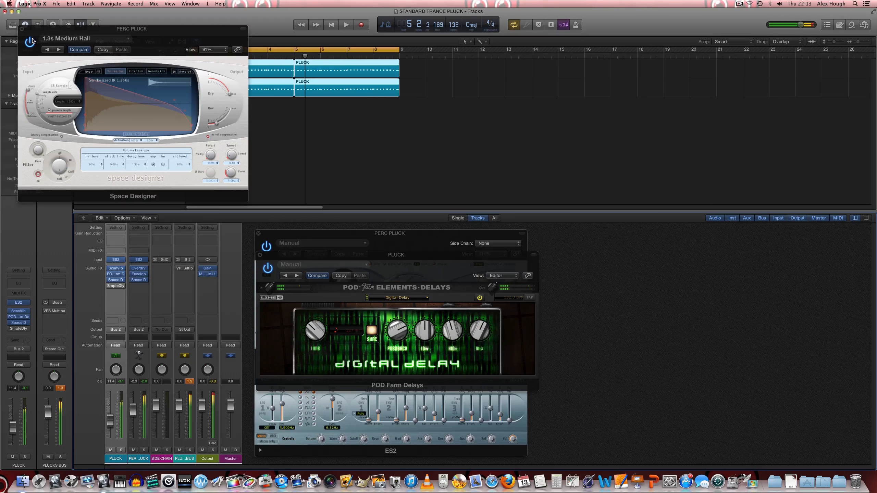
{"action": "left_click", "coordinate": [22, 29]}
{"action": "left_click", "coordinate": [259, 237]}
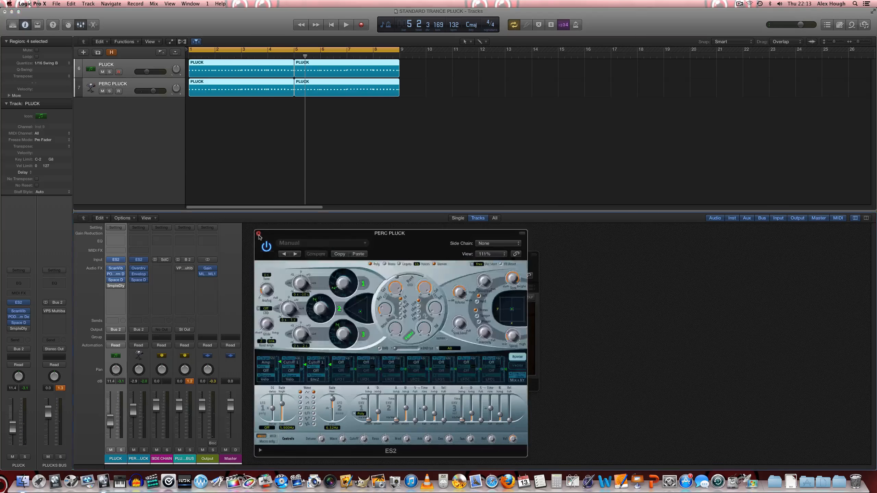
{"action": "left_click", "coordinate": [259, 237]}
{"action": "left_click", "coordinate": [260, 257]}
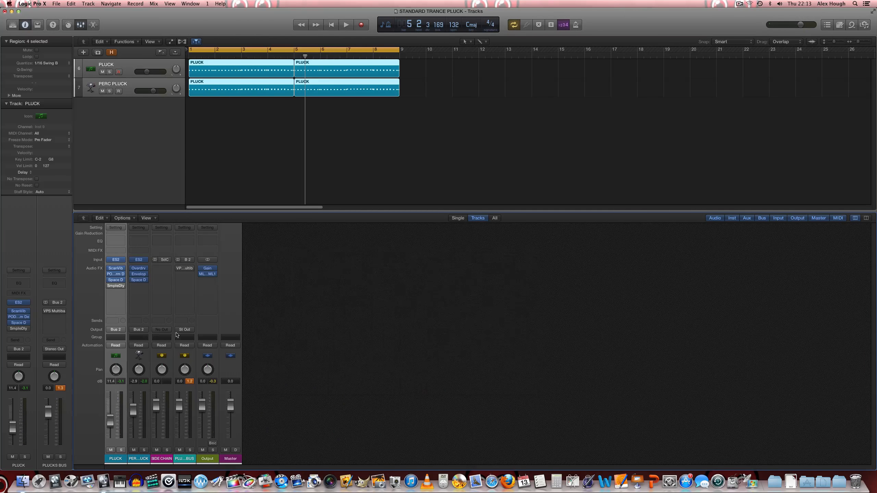
- Enable the Sample Delay on the PLUCK track and play both layers from the start of the loop
{"action": "left_click", "coordinate": [118, 287]}
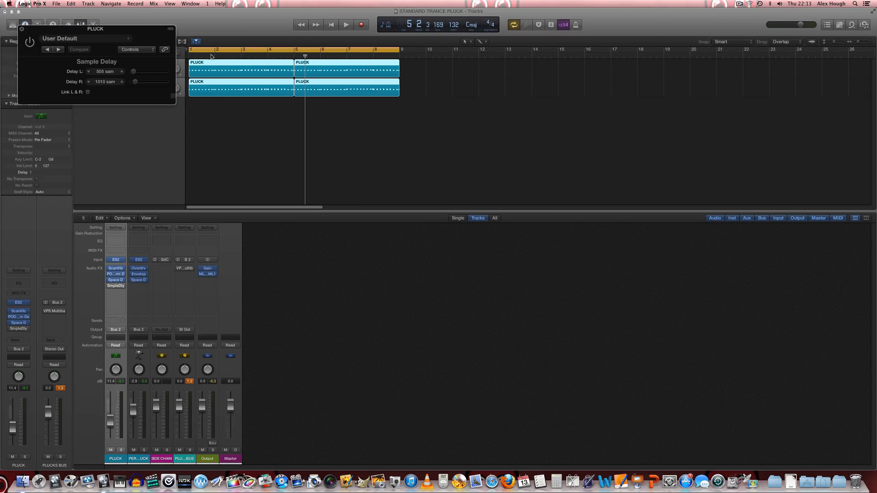
{"action": "left_click", "coordinate": [272, 119]}
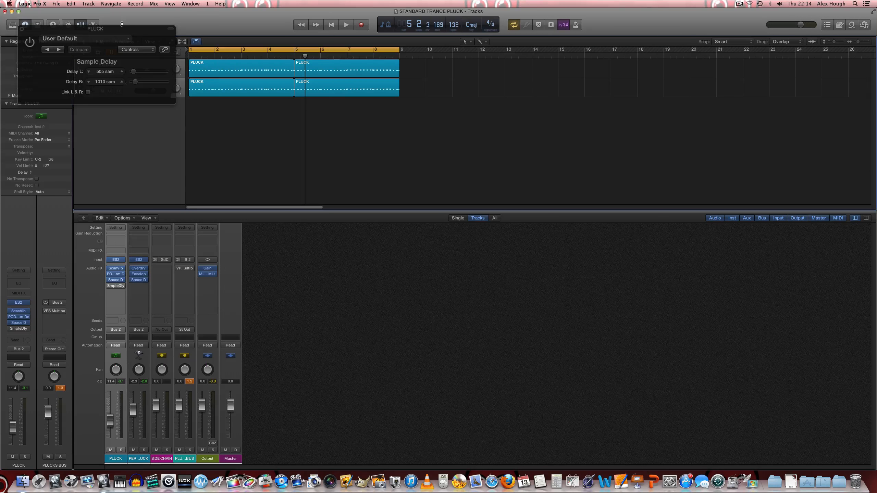
{"action": "left_click_drag", "start_coordinate": [135, 32], "coordinate": [205, 117]}
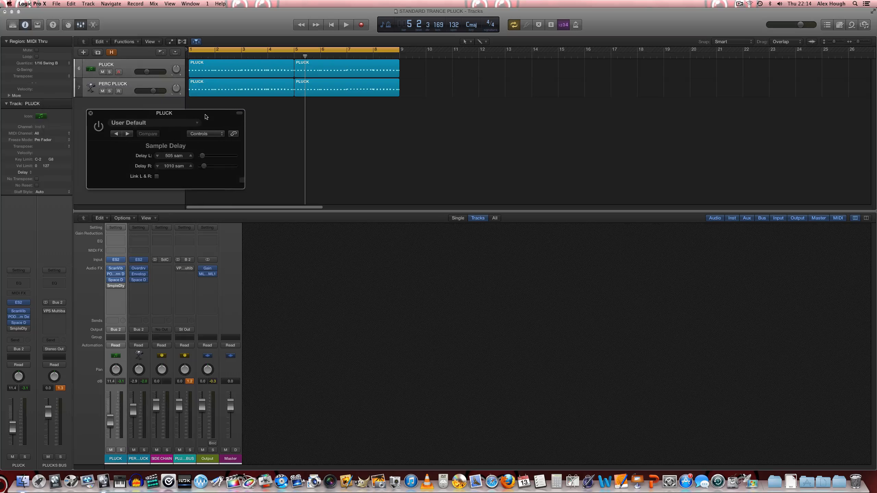
{"action": "left_click", "coordinate": [99, 127]}
{"action": "key", "text": "Return"}
{"action": "key", "text": "space"}
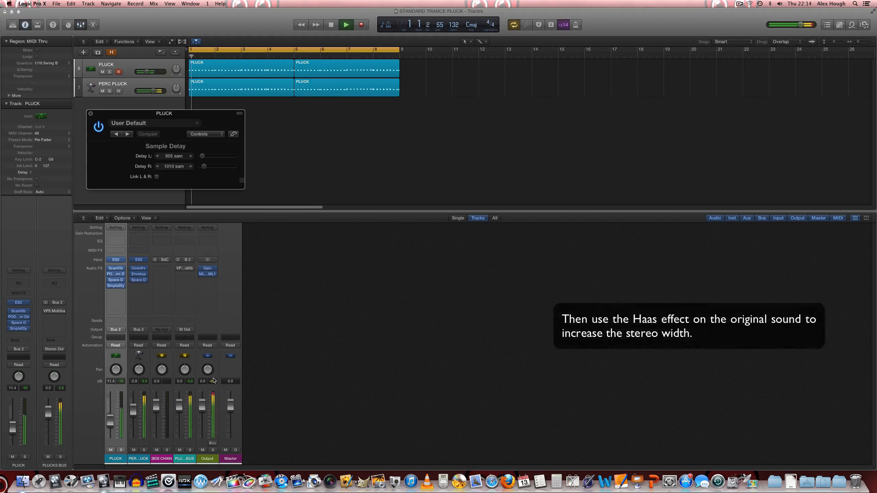
- Rebalance the layers, muting PERC PLUCK while raising the PLUCK fader to -7.2 dB, then unmute PERC PLUCK with its fader lowered
{"action": "left_click", "coordinate": [134, 450]}
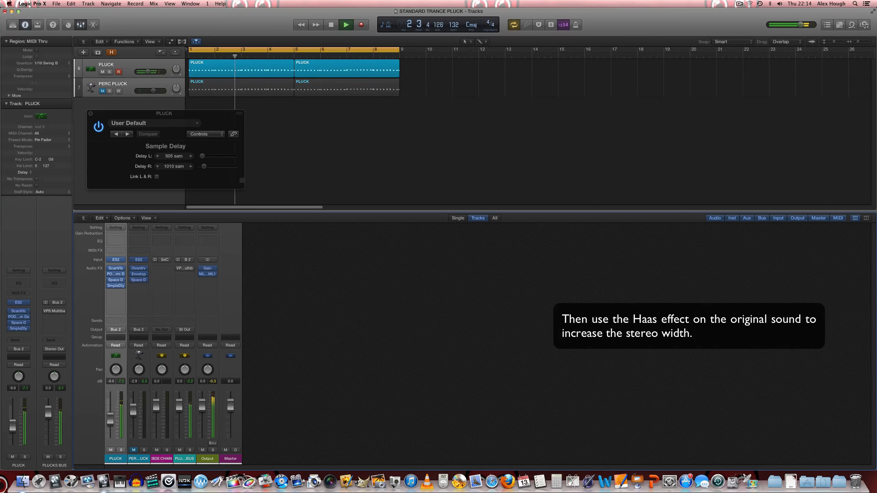
{"action": "mouse_move", "coordinate": [133, 410]}
{"action": "left_mouse_down"}
{"action": "mouse_move", "coordinate": [133, 427]}
{"action": "mouse_move", "coordinate": [111, 416]}
{"action": "mouse_move", "coordinate": [134, 418]}
{"action": "left_mouse_up"}
{"action": "left_click", "coordinate": [134, 450]}
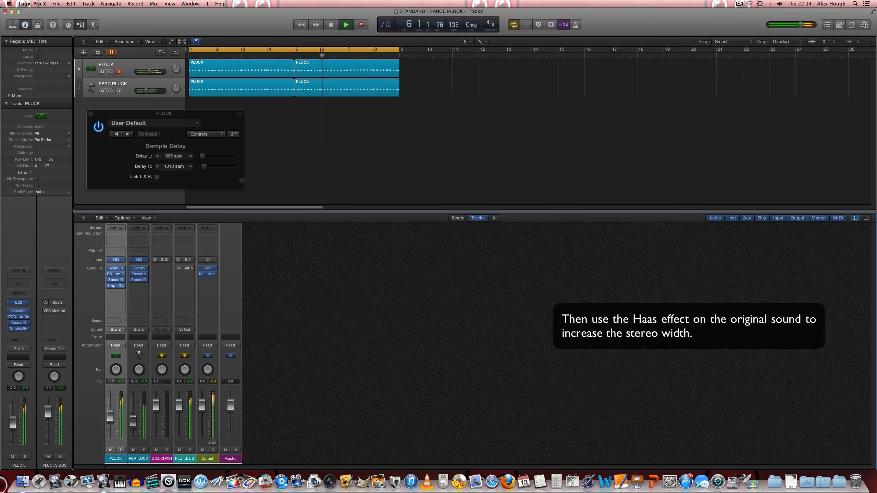
- Compare PLUCK with the Sample Delay bypassed and enabled, then set Delay L to 202 samples and Delay R to 505 samples
{"action": "left_click", "coordinate": [99, 127]}
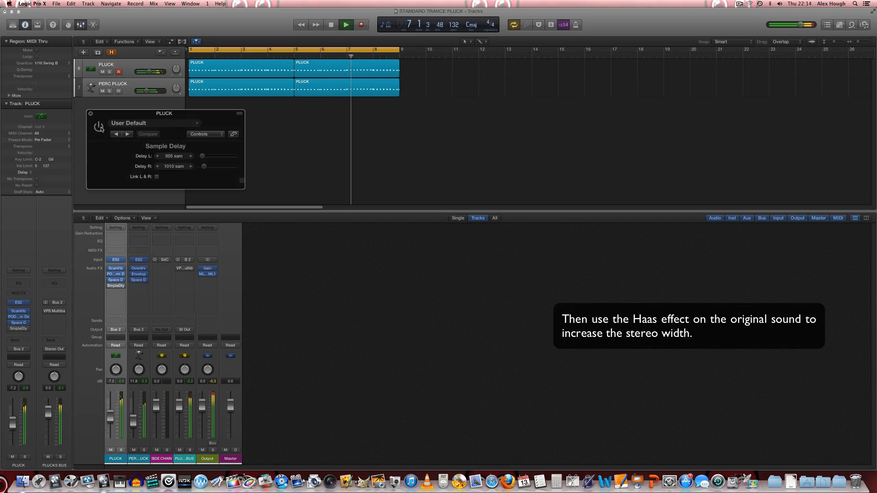
{"action": "left_click", "coordinate": [99, 127]}
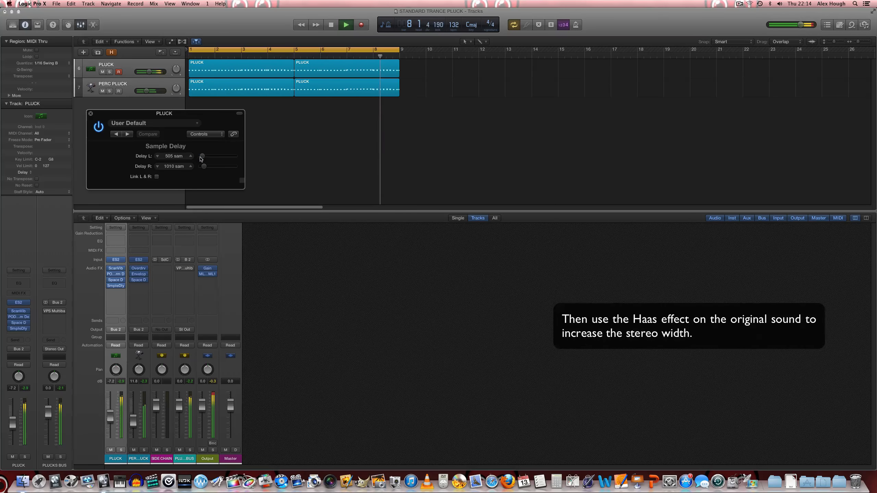
{"action": "left_click_drag", "start_coordinate": [201, 157], "coordinate": [205, 168]}
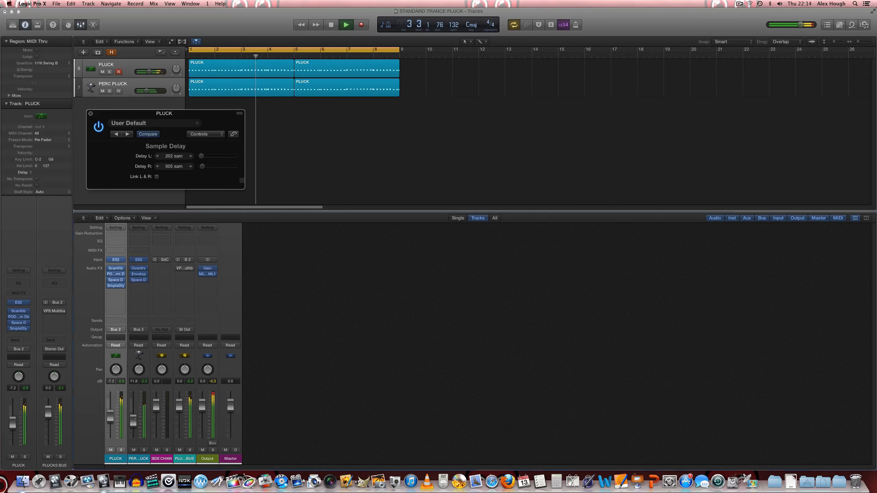
- Set the PERC PLUCK fader to -11.2 dB, then close the Sample Delay window and stop playback
{"action": "left_click_drag", "start_coordinate": [134, 419], "coordinate": [135, 417]}
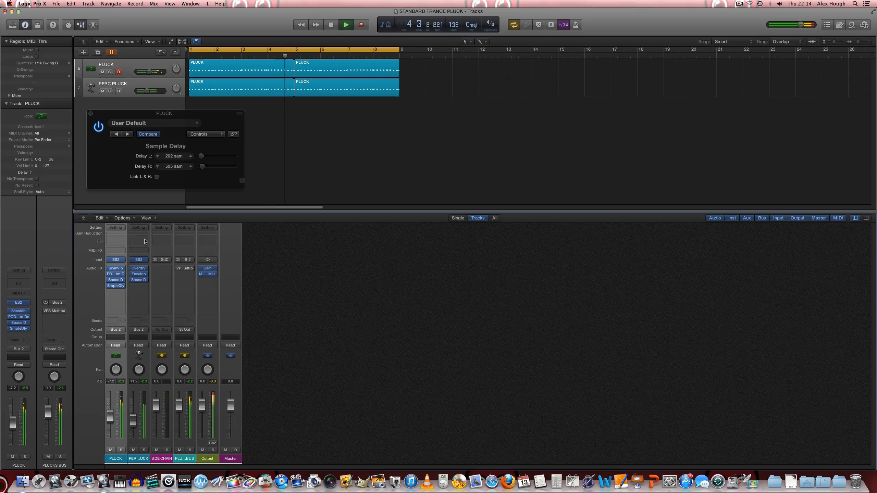
{"action": "left_click", "coordinate": [91, 114]}
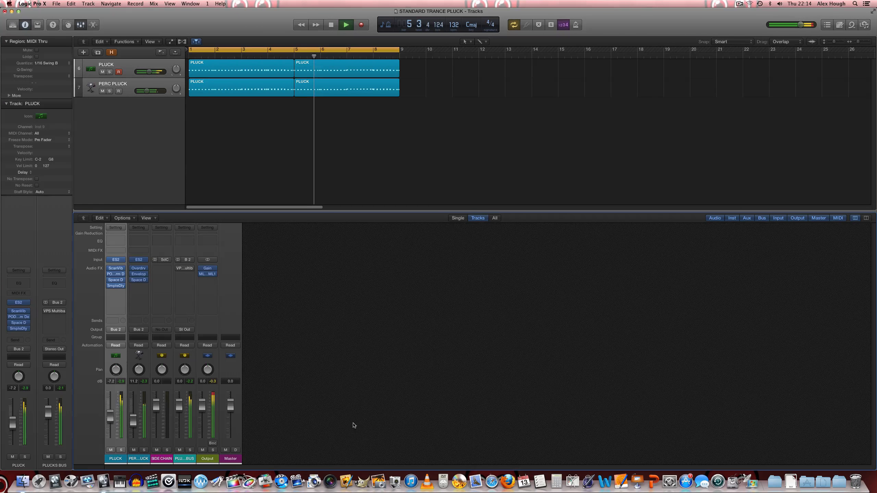
{"action": "key", "text": "space"}
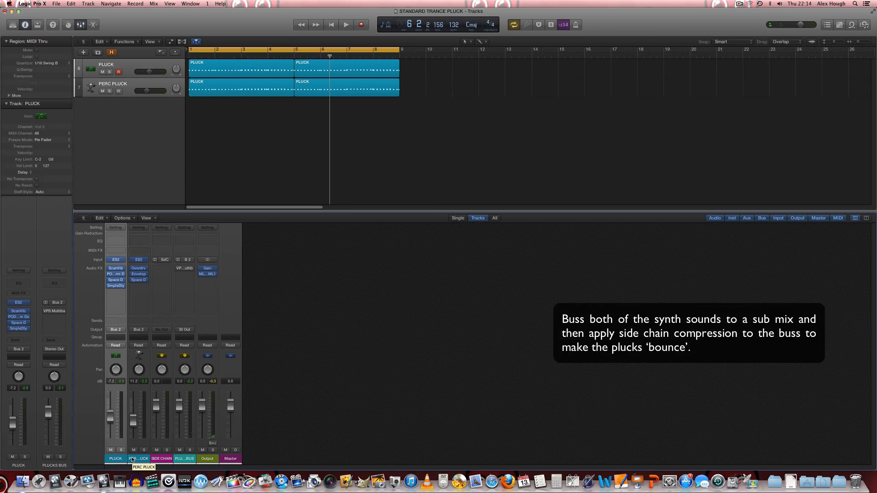
- Select the PLUCK and PERC PLUCK channels together and route their output to Bus 2 (PLUCKS BUS)
{"action": "left_click", "coordinate": [148, 460]}
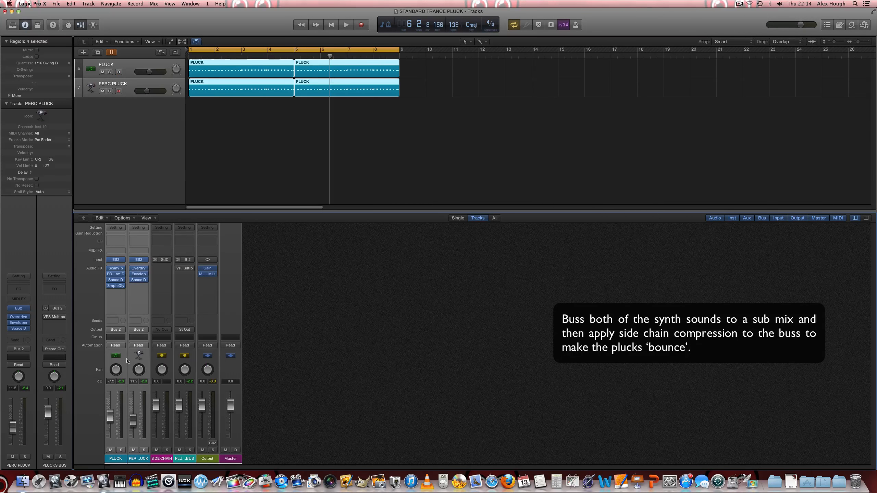
{"action": "left_click", "coordinate": [122, 331]}
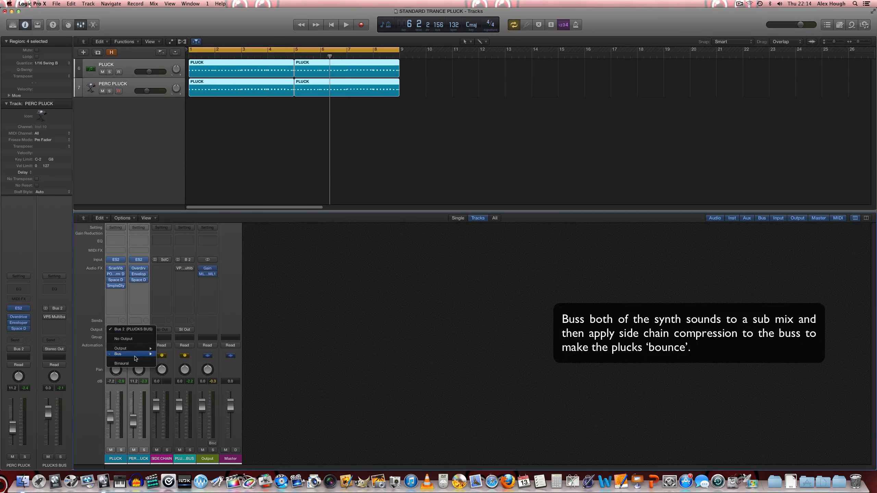
{"action": "mouse_move", "coordinate": [135, 358]}
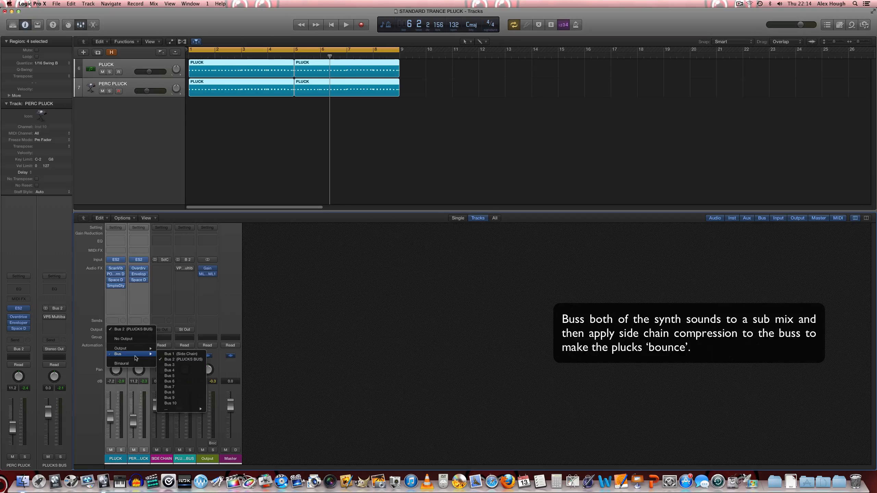
{"action": "left_click", "coordinate": [192, 361]}
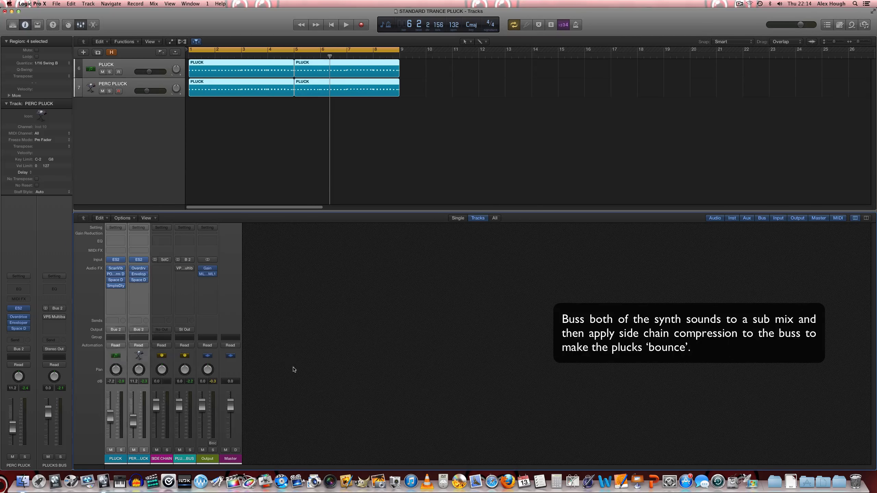
- Open the VPS Multiband Sidechain plug-in on the PLUCKS BUS channel
{"action": "left_click", "coordinate": [181, 461]}
{"action": "mouse_move", "coordinate": [181, 270]}
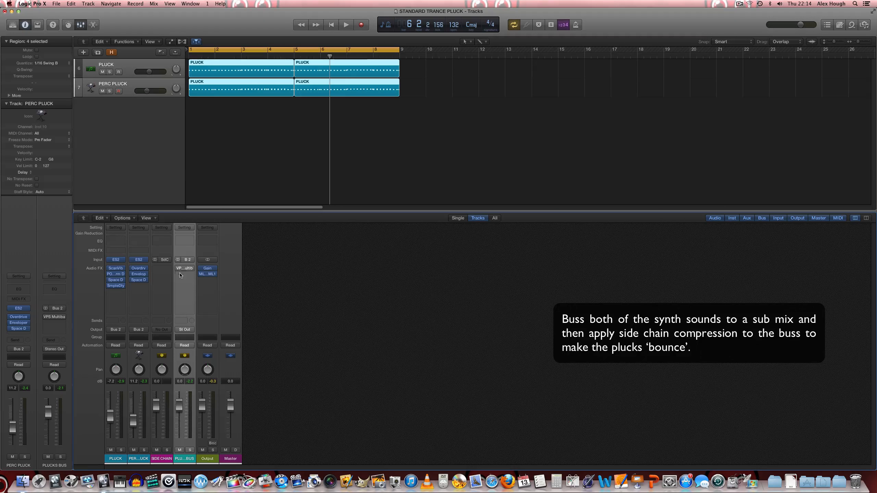
{"action": "left_click", "coordinate": [184, 270]}
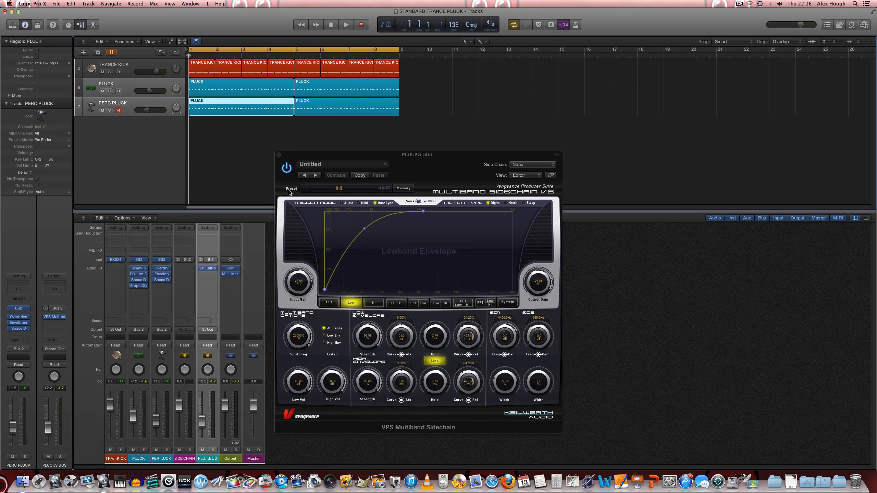
- Play the loop with the Multiband Sidechain bypassed, then re-enable it and lower its output gain slightly
{"action": "left_click", "coordinate": [287, 172]}
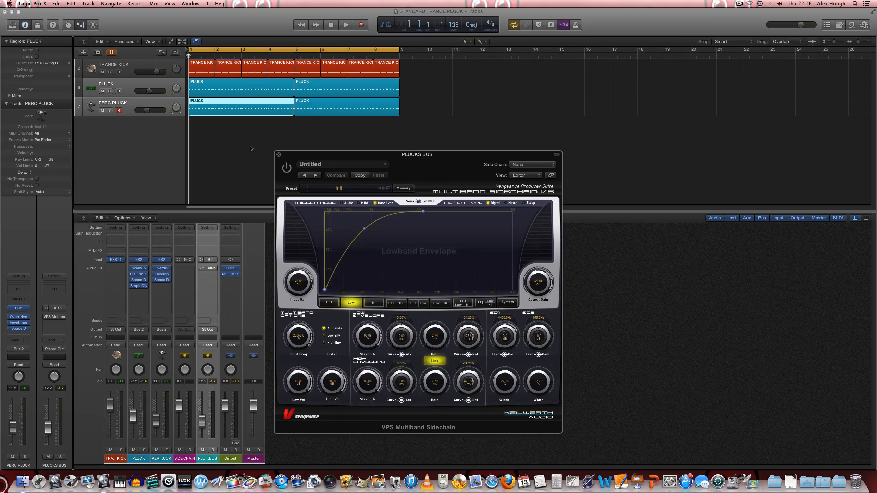
{"action": "key", "text": "space"}
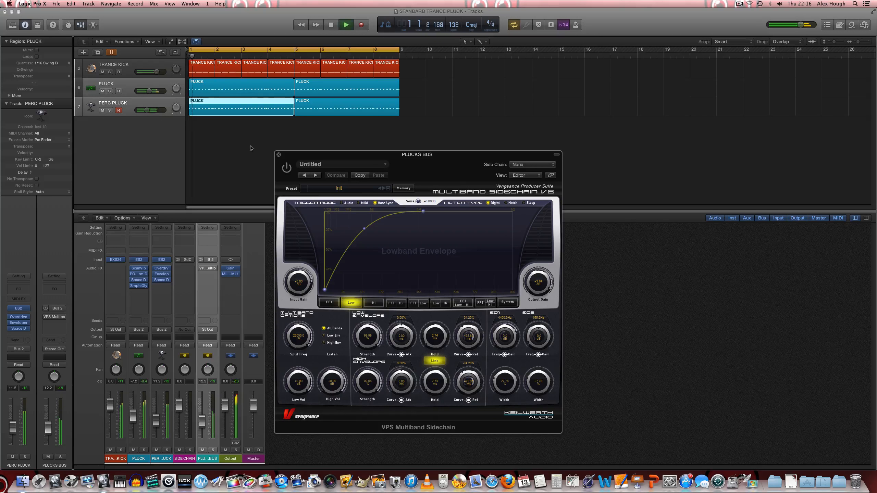
{"action": "left_click", "coordinate": [287, 168]}
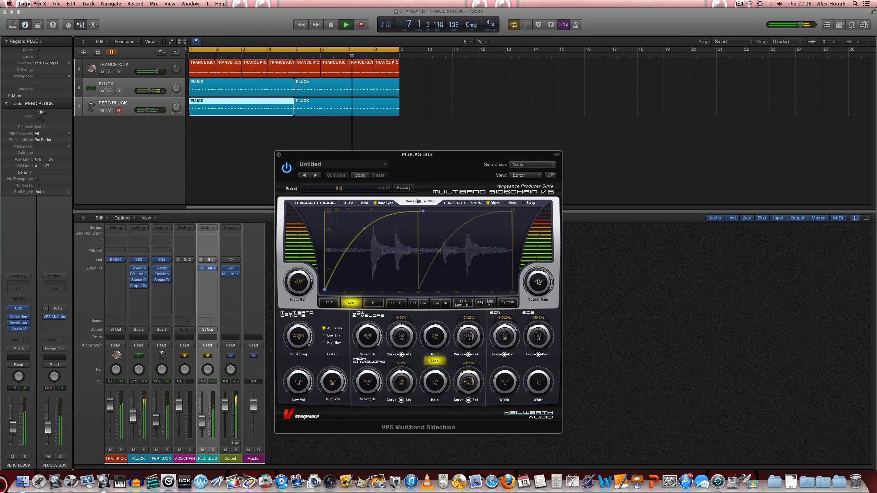
{"action": "left_click_drag", "start_coordinate": [538, 280], "coordinate": [538, 284]}
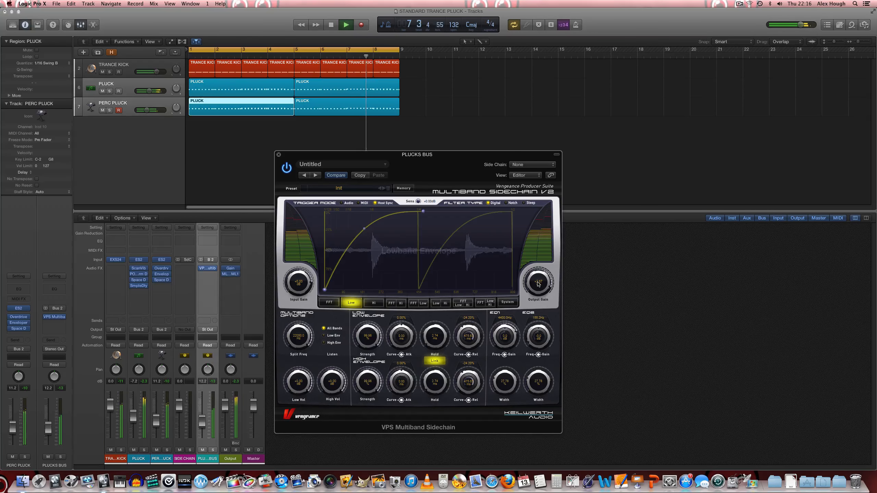
- Audition the plucks with the sidechain bypassed and re-enabled, then view its high-band and low-band envelopes
{"action": "left_click", "coordinate": [286, 168]}
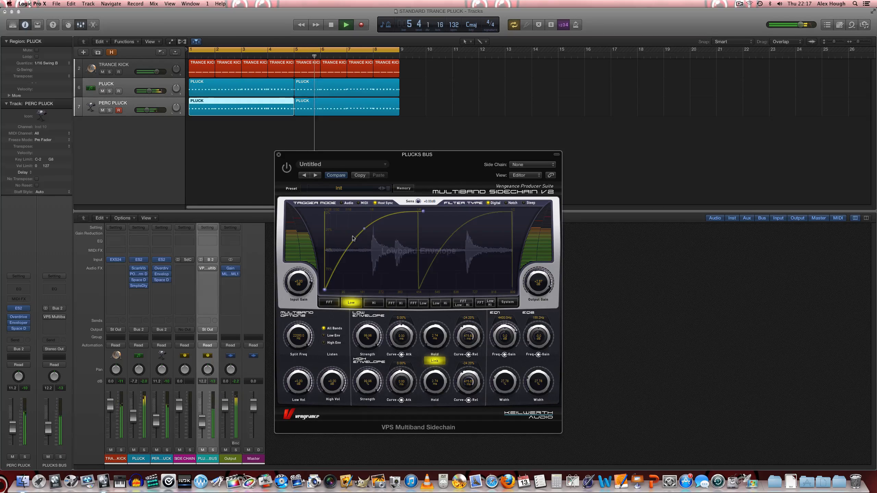
{"action": "left_click", "coordinate": [288, 169]}
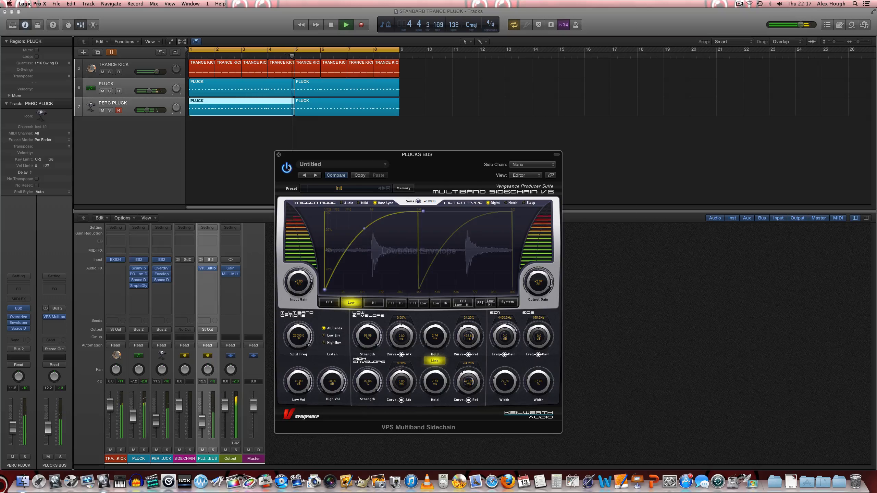
{"action": "left_click", "coordinate": [374, 304]}
{"action": "left_click", "coordinate": [353, 306]}
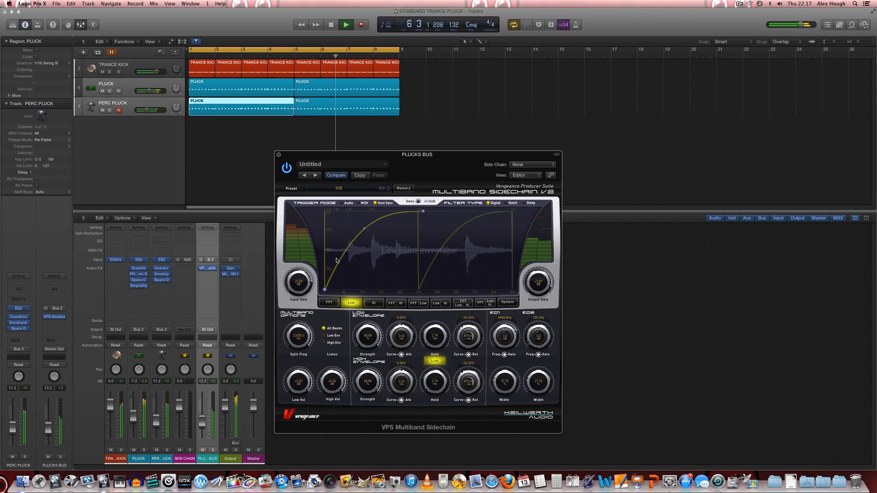
- Stop playback, close the Multiband Sidechain window and show the hidden tracks
{"action": "key", "text": "space"}
{"action": "left_click", "coordinate": [279, 156]}
{"action": "key", "text": "h"}
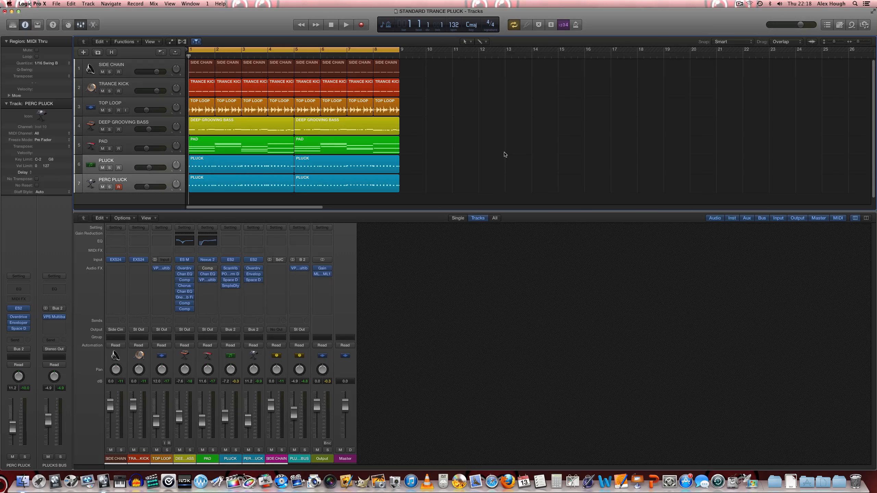
- Play the full arrangement and compare it with the PLUCKS BUS sidechain plug-in bypassed and re-enabled
{"action": "key", "text": "space"}
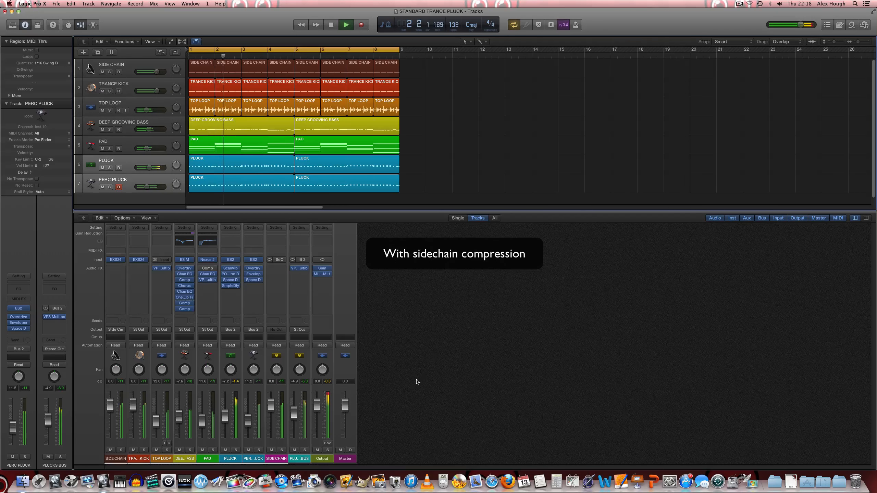
{"action": "left_click", "coordinate": [294, 268]}
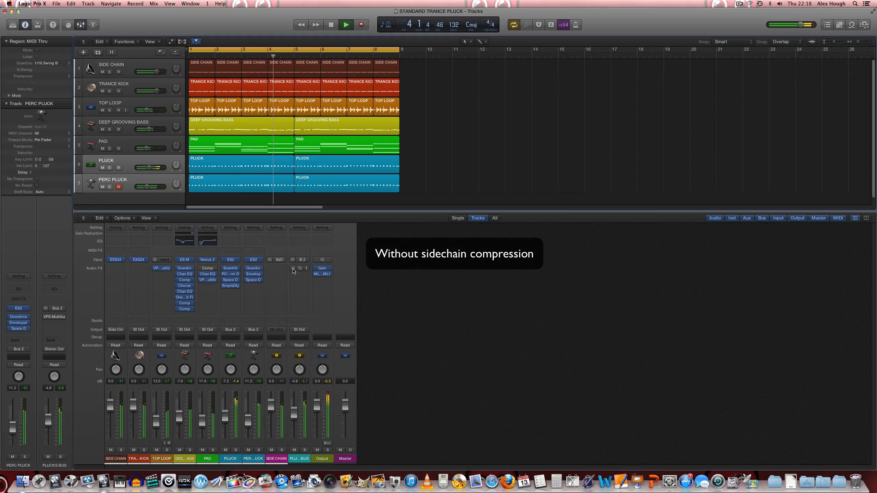
{"action": "left_click", "coordinate": [293, 269]}
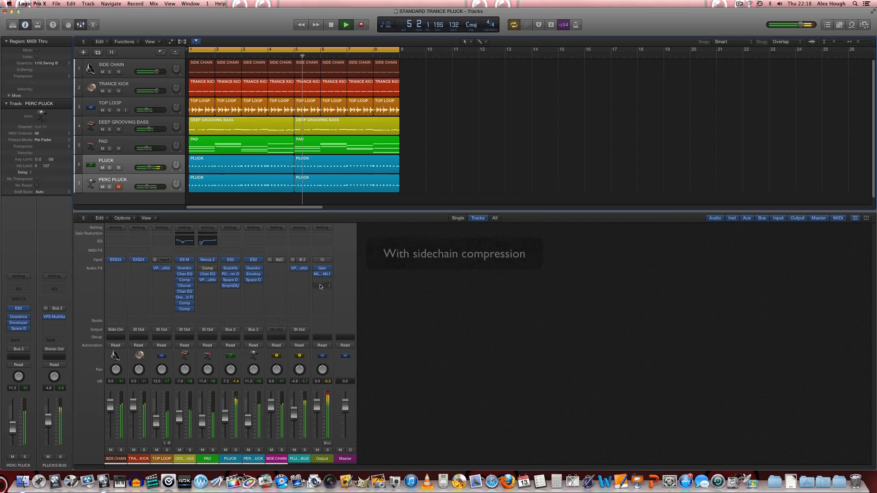